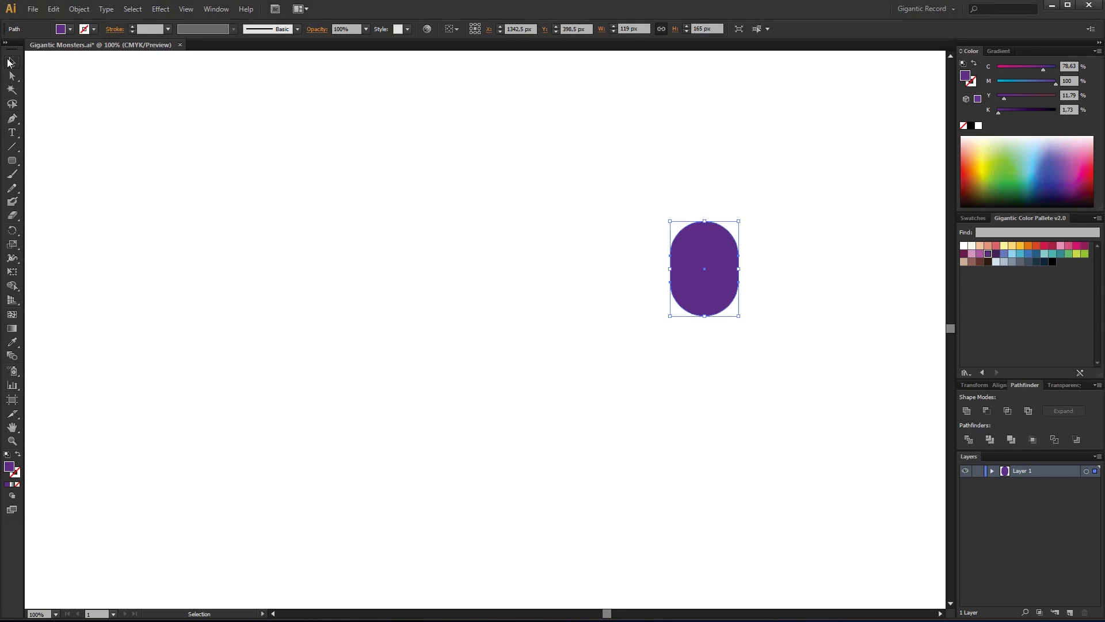
- Add an offset pink band around the mouth shape and darken its inner layer
{"action": "left_click", "coordinate": [131, 27]}
{"action": "left_click", "coordinate": [79, 9]}
{"action": "left_click", "coordinate": [113, 254]}
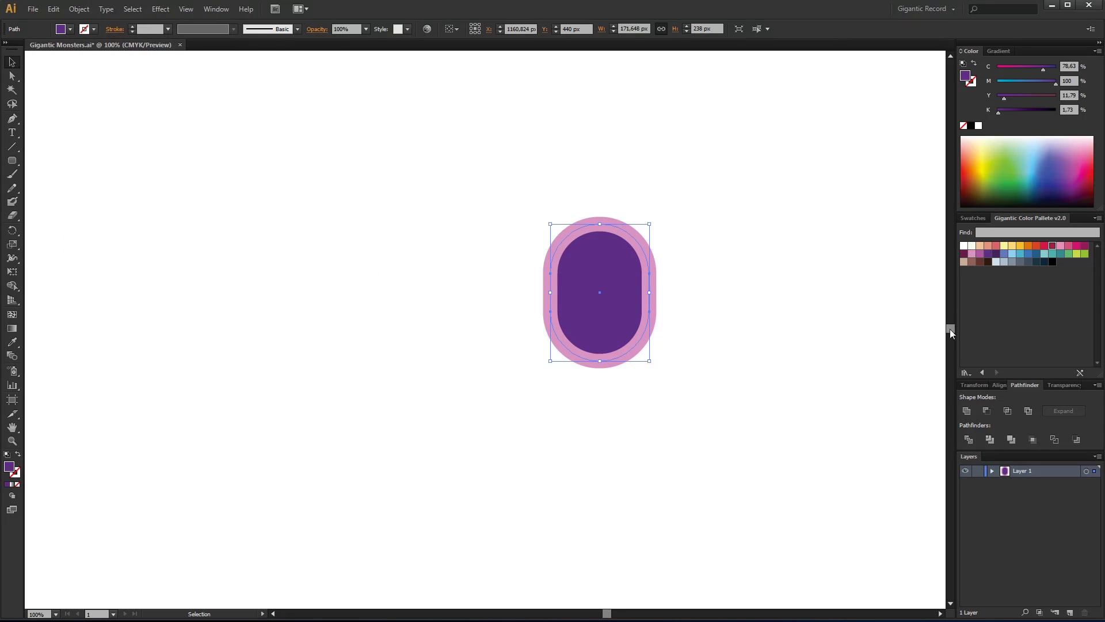
{"action": "left_click_drag", "start_coordinate": [1003, 111], "coordinate": [1048, 111]}
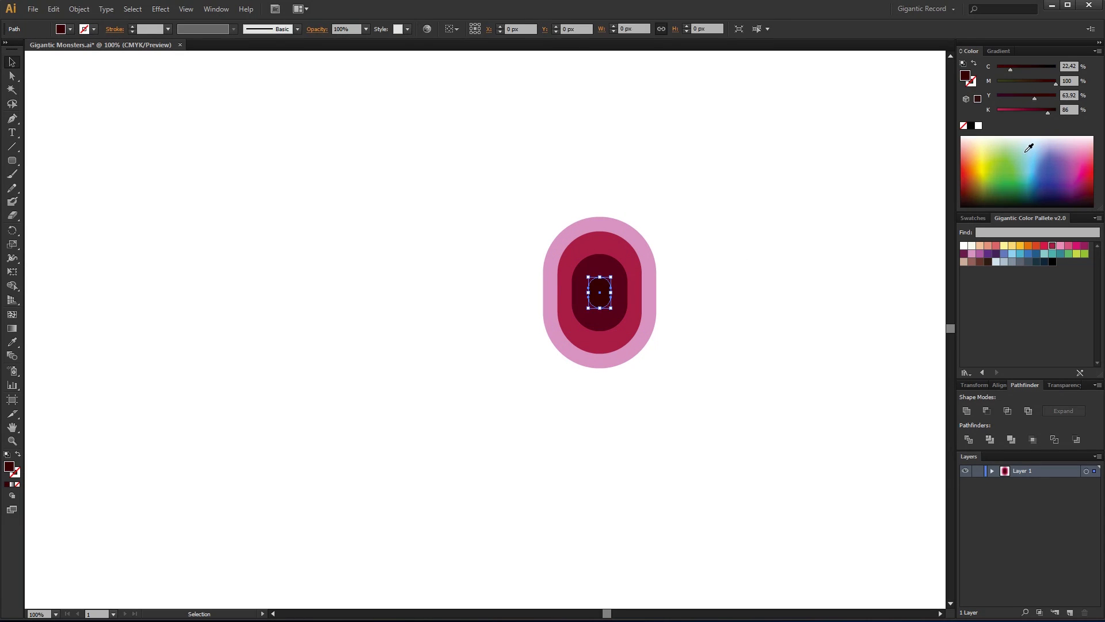
- Draw a grouped top tooth aligned to the mouth, and copy it to the bottom
{"action": "left_click_drag", "start_coordinate": [384, 296], "coordinate": [387, 295]}
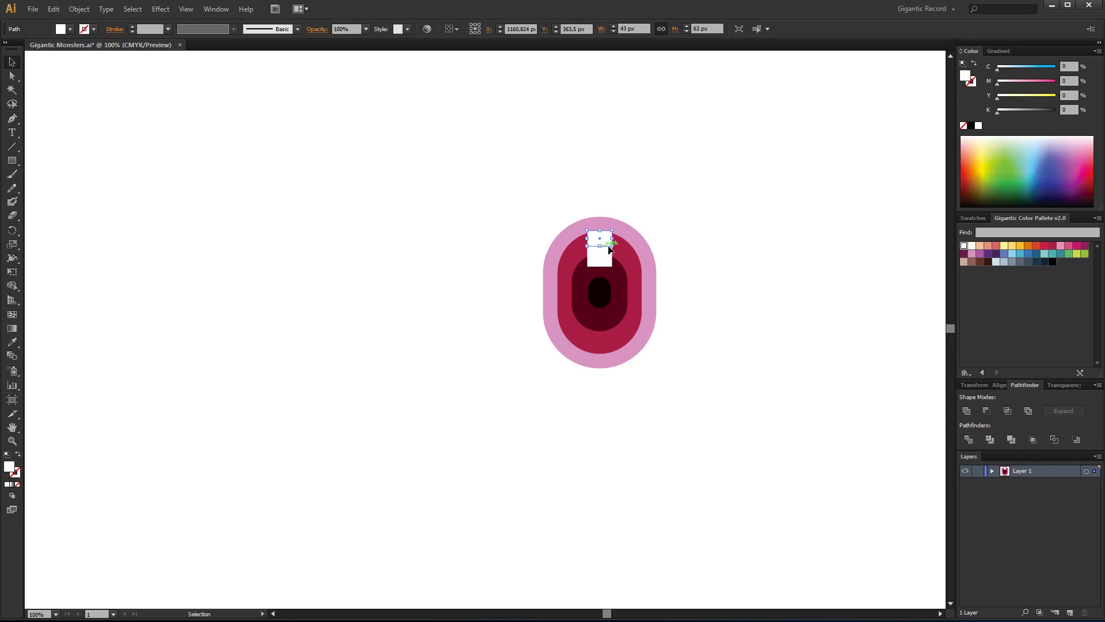
{"action": "right_click", "coordinate": [632, 230]}
{"action": "left_click", "coordinate": [651, 235]}
{"action": "left_click", "coordinate": [613, 261], "text": "shift"}
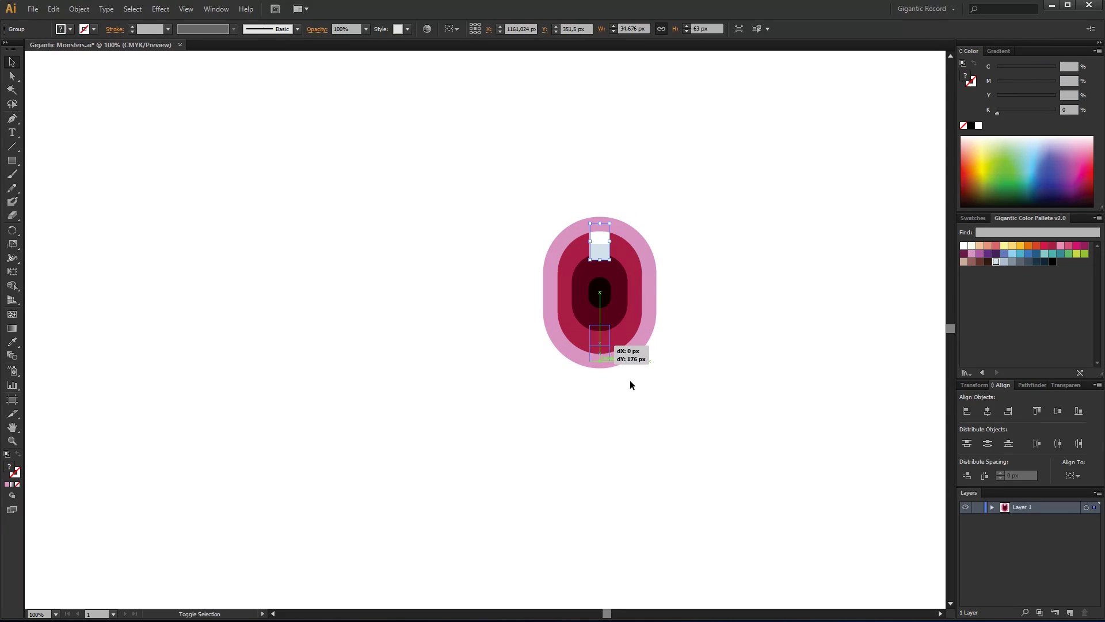
{"action": "left_click_drag", "start_coordinate": [630, 382], "coordinate": [630, 381]}
{"action": "mouse_move", "coordinate": [672, 175]}
{"action": "left_mouse_down"}
{"action": "mouse_move", "coordinate": [599, 333]}
{"action": "mouse_move", "coordinate": [552, 350]}
{"action": "left_mouse_up"}
- Add a purple rounded-rectangle backing behind the mouth and enlarge it around the mouth
{"action": "left_click", "coordinate": [988, 253]}
{"action": "mouse_move", "coordinate": [547, 241]}
{"action": "left_mouse_down"}
{"action": "mouse_move", "coordinate": [616, 151]}
{"action": "mouse_move", "coordinate": [599, 276]}
{"action": "left_mouse_up"}
{"action": "right_click", "coordinate": [620, 217]}
{"action": "left_click", "coordinate": [806, 421]}
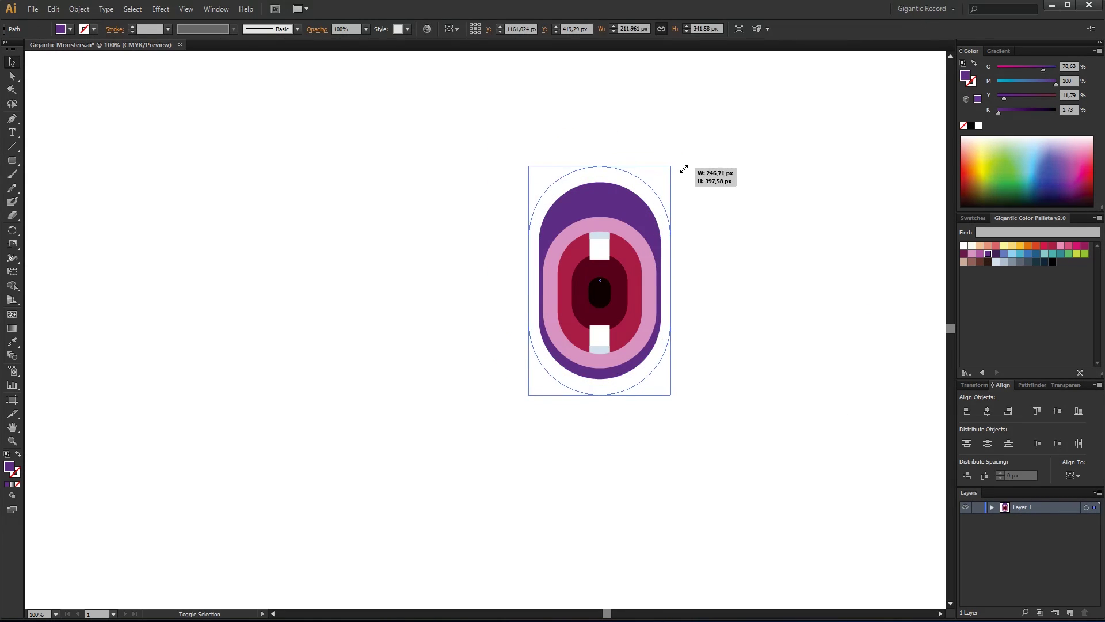
{"action": "left_click_drag", "start_coordinate": [661, 183], "coordinate": [666, 176]}
{"action": "left_click", "coordinate": [711, 264]}
- Center the mouth within the body and draw a purple eye with a dark inner circle
{"action": "left_click_drag", "start_coordinate": [716, 140], "coordinate": [527, 423]}
{"action": "left_click", "coordinate": [989, 413]}
{"action": "left_click_drag", "start_coordinate": [12, 160], "coordinate": [58, 187]}
{"action": "mouse_move", "coordinate": [389, 237]}
{"action": "left_mouse_down"}
{"action": "mouse_move", "coordinate": [466, 313]}
{"action": "mouse_move", "coordinate": [439, 286]}
{"action": "mouse_move", "coordinate": [439, 270]}
{"action": "mouse_move", "coordinate": [440, 281]}
{"action": "left_mouse_up"}
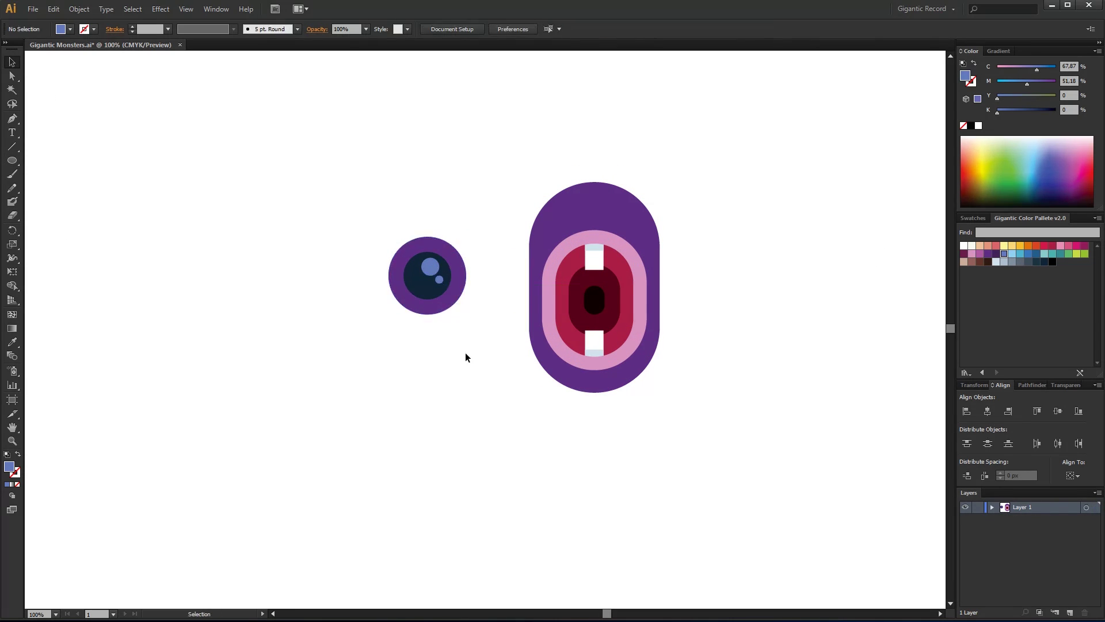
- Finish the eye highlight, then duplicate the eye and move it to the mouth's top-right
{"action": "left_click_drag", "start_coordinate": [465, 352], "coordinate": [406, 321]}
{"action": "mouse_move", "coordinate": [457, 289]}
{"action": "left_mouse_down"}
{"action": "mouse_move", "coordinate": [685, 223]}
{"action": "mouse_move", "coordinate": [573, 210]}
{"action": "left_mouse_up"}
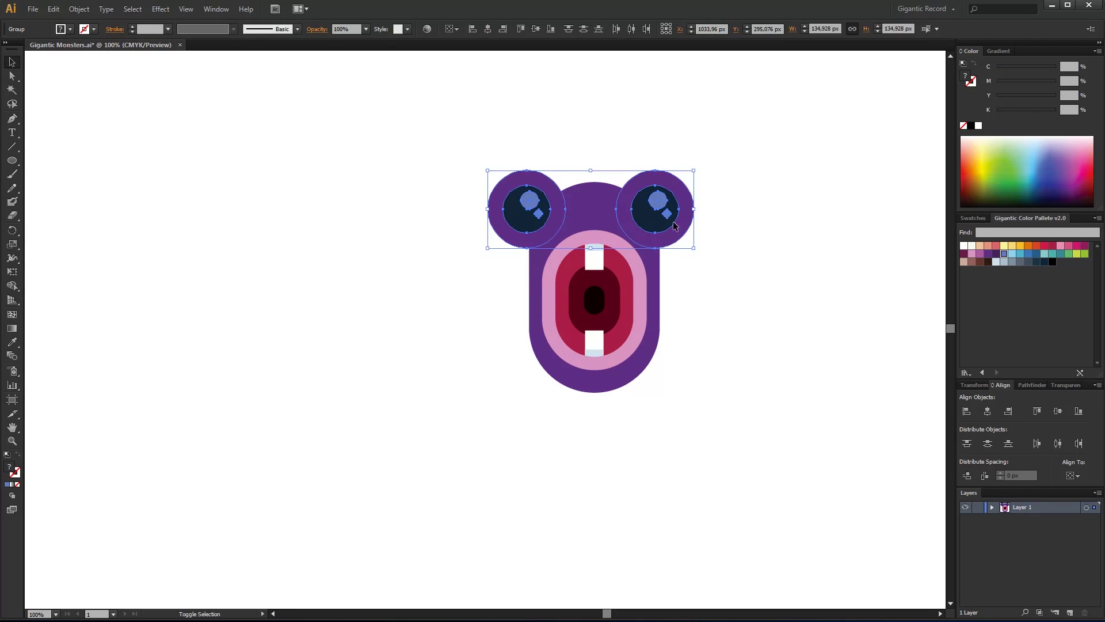
{"action": "key", "text": "ctrl+a"}
{"action": "key", "text": "ctrl+shift+a"}
- Draw a tall magenta rounded bar above the head as a crest, behind the head
{"action": "key", "text": "l"}
{"action": "left_click_drag", "start_coordinate": [319, 201], "coordinate": [341, 291]}
{"action": "left_click", "coordinate": [1077, 245]}
{"action": "key", "text": "v"}
{"action": "mouse_move", "coordinate": [336, 239]}
{"action": "left_mouse_down"}
{"action": "mouse_move", "coordinate": [621, 173]}
{"action": "mouse_move", "coordinate": [572, 173]}
{"action": "left_mouse_up"}
{"action": "key", "text": "ctrl+shift+bracketleft"}
- Make a darker copy of the crest bar and mirror it to the other side
{"action": "key", "text": "ctrl+a"}
{"action": "key", "text": "a"}
{"action": "left_click", "coordinate": [600, 162]}
{"action": "right_click", "coordinate": [645, 177]}
{"action": "left_click", "coordinate": [666, 345]}
{"action": "right_click", "coordinate": [626, 168]}
{"action": "left_click", "coordinate": [748, 297]}
{"action": "left_click", "coordinate": [814, 456]}
- Center all parts horizontally and add a dark purple base rectangle behind the body
{"action": "key", "text": "ctrl+a"}
{"action": "left_click", "coordinate": [988, 411]}
{"action": "left_click", "coordinate": [499, 295]}
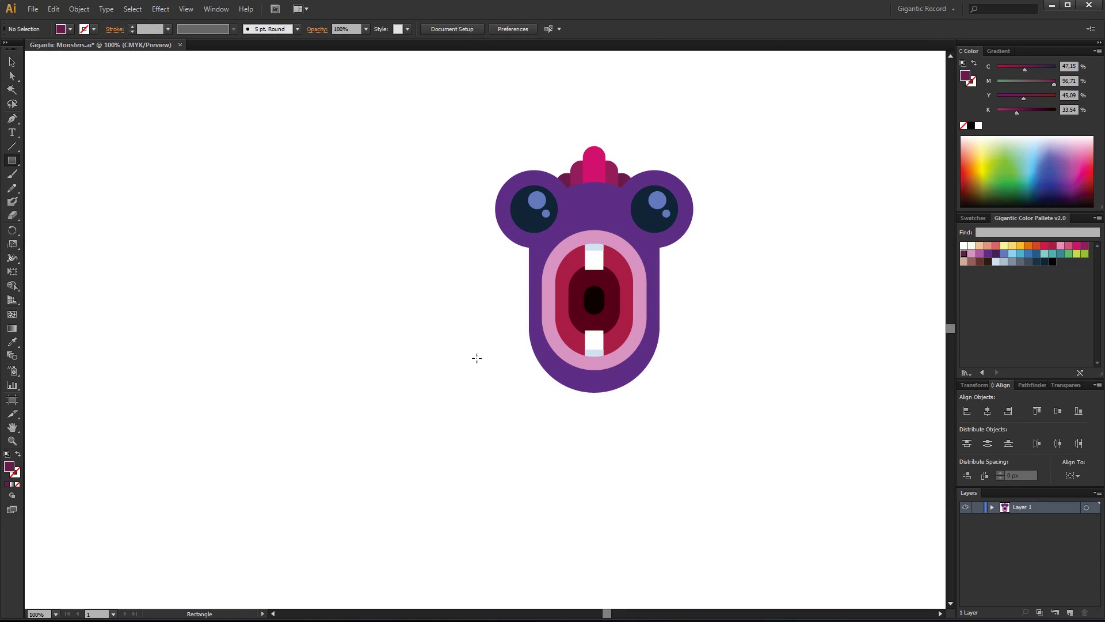
{"action": "mouse_move", "coordinate": [529, 330]}
{"action": "left_mouse_down"}
{"action": "mouse_move", "coordinate": [579, 403]}
{"action": "mouse_move", "coordinate": [635, 369]}
{"action": "left_mouse_up"}
{"action": "left_click", "coordinate": [996, 253]}
{"action": "key", "text": "v"}
{"action": "right_click", "coordinate": [561, 356]}
{"action": "left_click", "coordinate": [699, 565]}
{"action": "key", "text": "ctrl+a"}
- Draw a dark purple L-shaped leg behind the body and mirror a copy to the right
{"action": "left_click", "coordinate": [738, 161]}
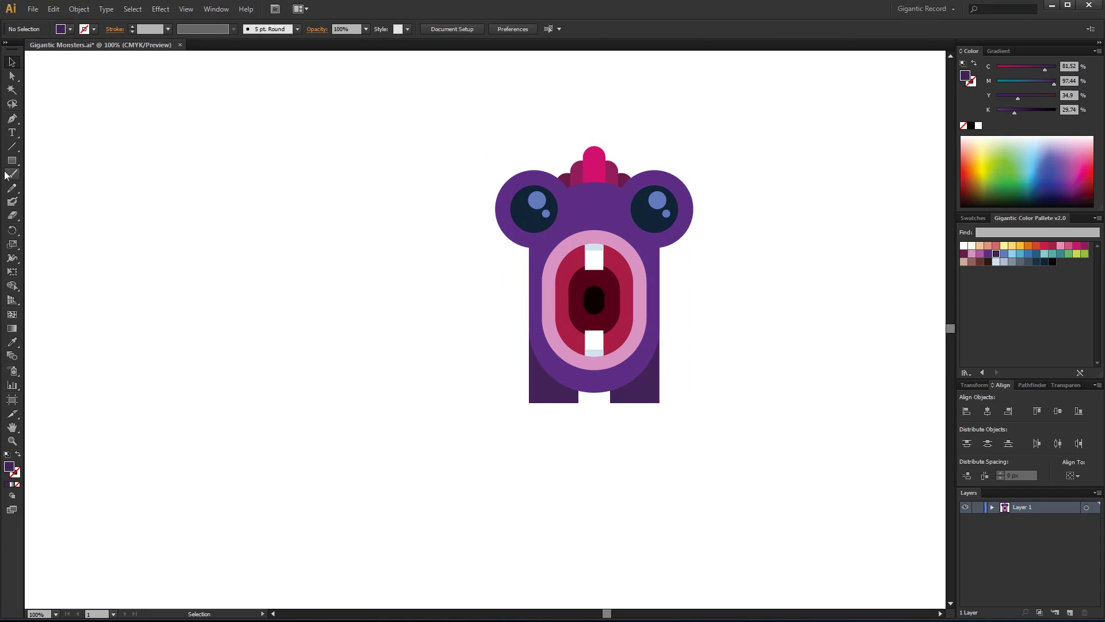
{"action": "left_click_drag", "start_coordinate": [421, 369], "coordinate": [474, 330]}
{"action": "key", "text": "v"}
{"action": "mouse_move", "coordinate": [392, 294]}
{"action": "left_mouse_down"}
{"action": "mouse_move", "coordinate": [340, 294]}
{"action": "mouse_move", "coordinate": [339, 343]}
{"action": "left_mouse_up"}
{"action": "key", "text": "a"}
{"action": "mouse_move", "coordinate": [74, 148]}
{"action": "left_mouse_down"}
{"action": "mouse_move", "coordinate": [296, 363]}
{"action": "mouse_move", "coordinate": [518, 375]}
{"action": "left_mouse_up"}
{"action": "right_click", "coordinate": [518, 365]}
{"action": "left_click", "coordinate": [622, 507]}
{"action": "left_click", "coordinate": [814, 457]}
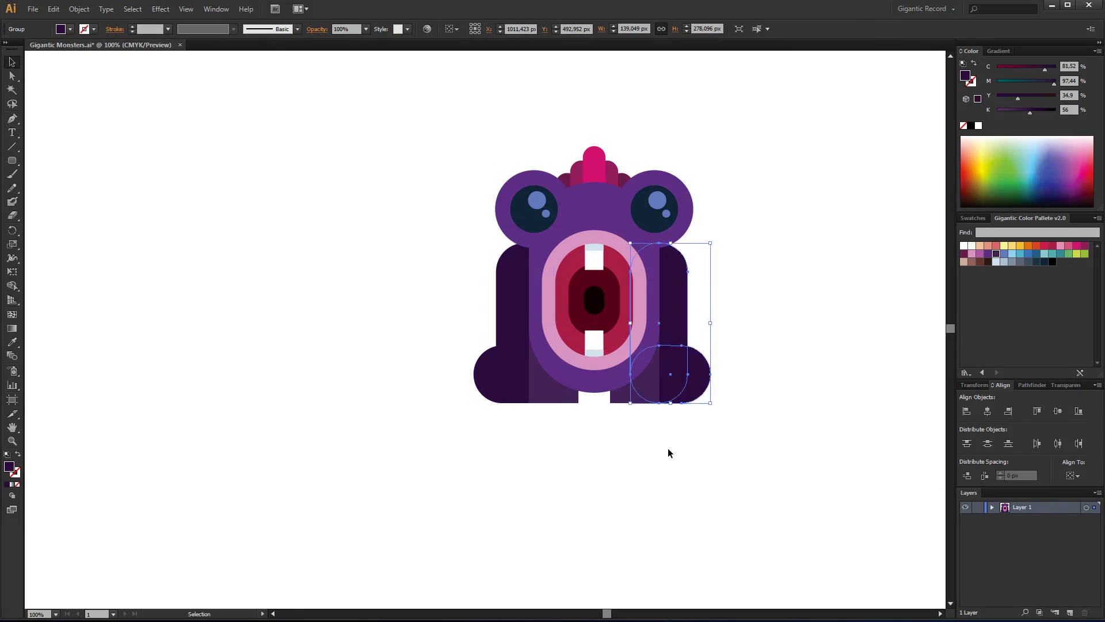
- Add a light-blue ground shadow bar, then shrink the monster and move it top-right
{"action": "mouse_move", "coordinate": [439, 390]}
{"action": "left_mouse_down"}
{"action": "mouse_move", "coordinate": [735, 412]}
{"action": "mouse_move", "coordinate": [463, 418]}
{"action": "mouse_move", "coordinate": [529, 234]}
{"action": "mouse_move", "coordinate": [556, 219]}
{"action": "left_mouse_up"}
{"action": "key", "text": "v"}
{"action": "left_click", "coordinate": [814, 354]}
{"action": "left_click_drag", "start_coordinate": [530, 334], "coordinate": [821, 170]}
{"action": "key", "text": "ctrl+shift+a"}
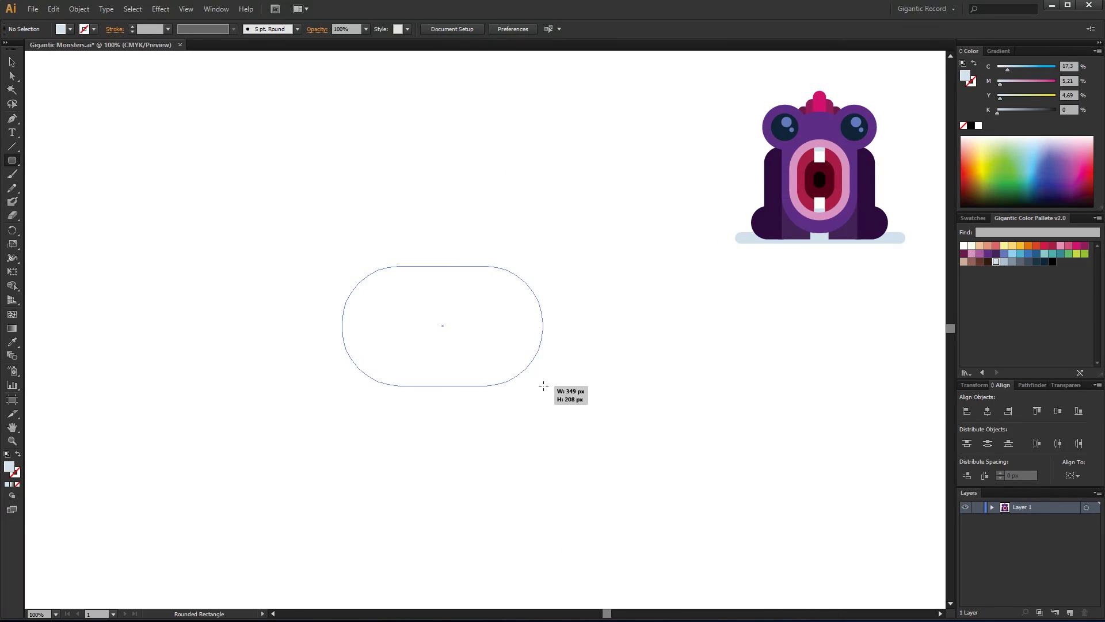
- Cut a wide rounded rectangle in half with Pathfinder Minus Front for the lower body
{"action": "left_click_drag", "start_coordinate": [543, 386], "coordinate": [653, 392]}
{"action": "key", "text": "m"}
{"action": "left_click_drag", "start_coordinate": [108, 172], "coordinate": [670, 323]}
{"action": "key", "text": "v"}
{"action": "left_click", "coordinate": [495, 368], "text": "shift"}
{"action": "left_click", "coordinate": [1025, 385]}
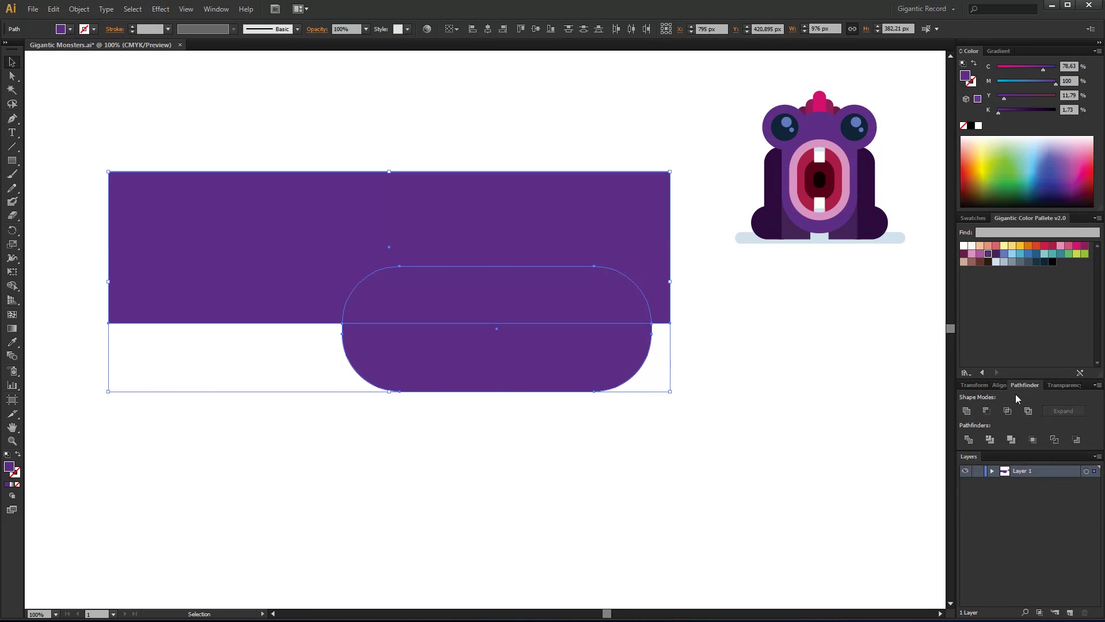
{"action": "left_click", "coordinate": [986, 411]}
{"action": "key", "text": "a"}
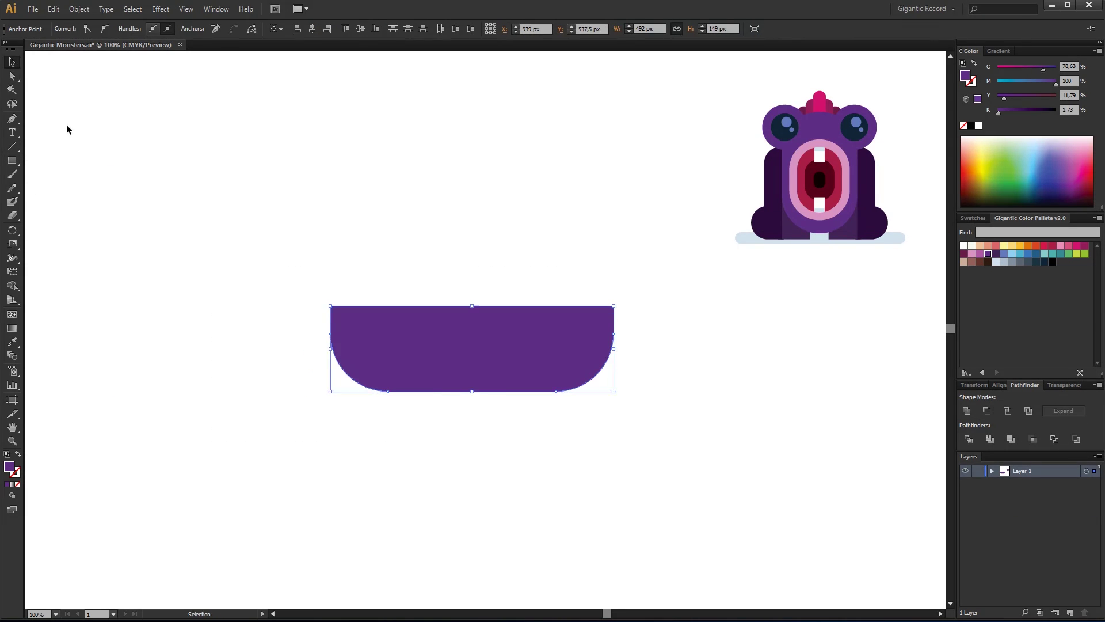
- Add a pink rounded band across the body's top edge, centered on the body
{"action": "left_click", "coordinate": [11, 160]}
{"action": "left_click_drag", "start_coordinate": [316, 293], "coordinate": [627, 319]}
{"action": "left_click", "coordinate": [971, 254]}
{"action": "left_click", "coordinate": [1003, 385]}
{"action": "left_click", "coordinate": [567, 378]}
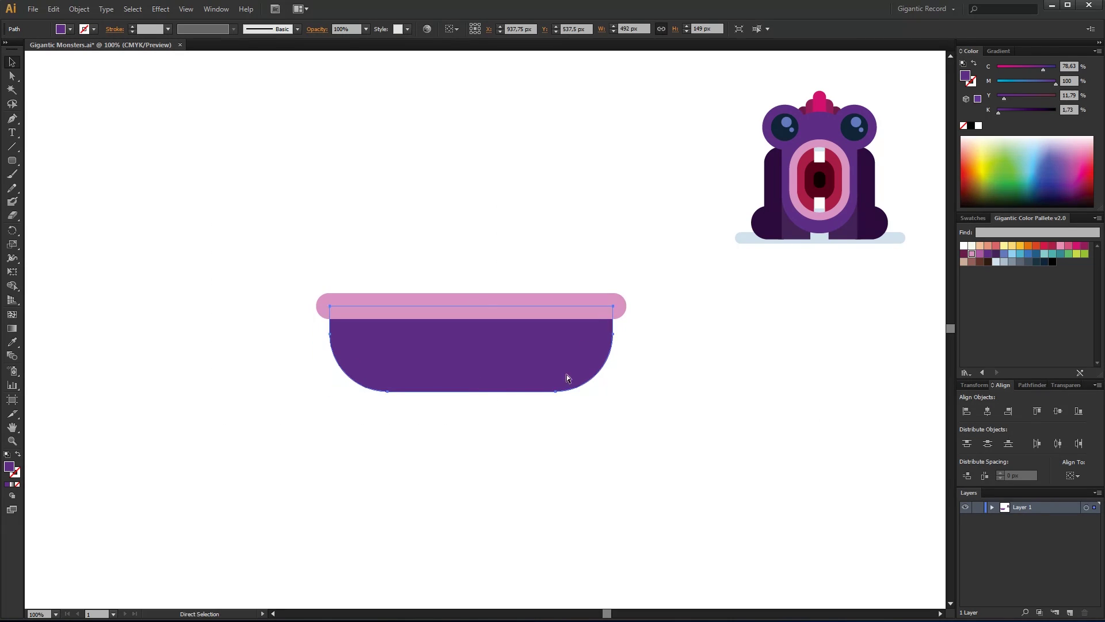
- Place a narrower flipped body copy above the pink band, stretched down to meet it
{"action": "left_click_drag", "start_coordinate": [472, 306], "coordinate": [471, 187]}
{"action": "left_click_drag", "start_coordinate": [613, 230], "coordinate": [603, 230]}
{"action": "left_click_drag", "start_coordinate": [471, 272], "coordinate": [472, 292]}
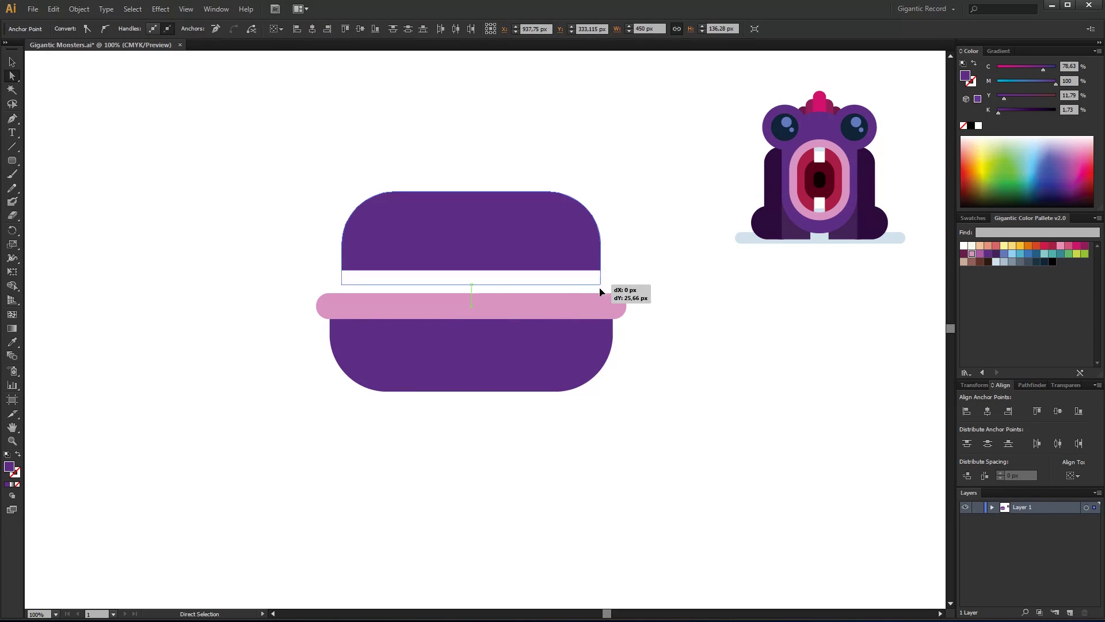
{"action": "key", "text": "ctrl+shift+a"}
- Add light-blue squares on the body's left and right sides
{"action": "left_click_drag", "start_coordinate": [361, 258], "coordinate": [384, 252]}
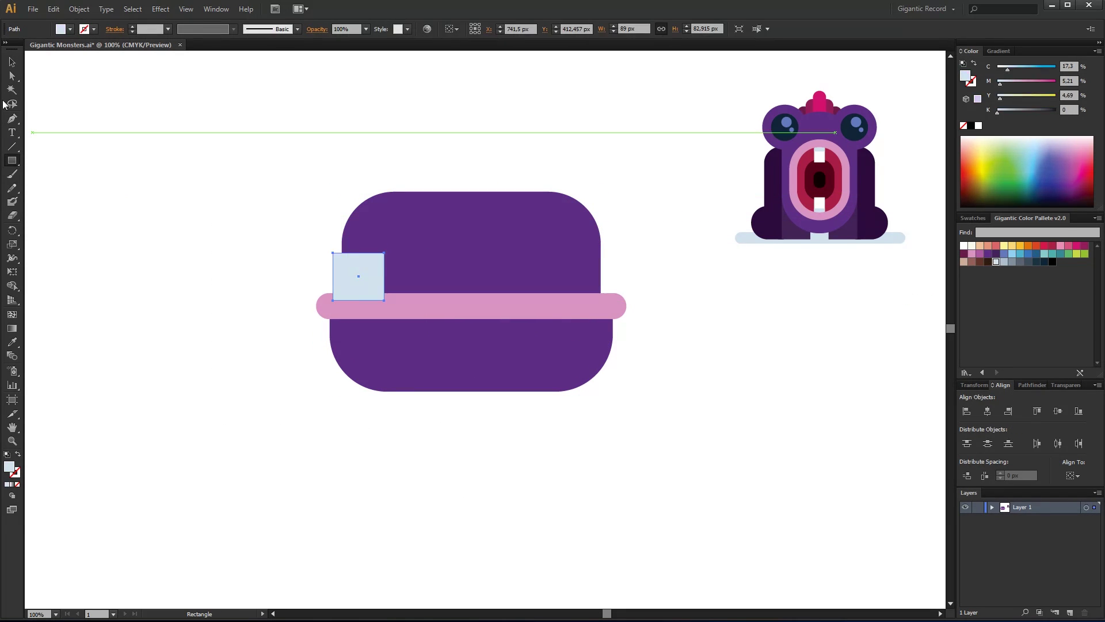
{"action": "key", "text": "v"}
{"action": "left_click_drag", "start_coordinate": [593, 279], "coordinate": [596, 279]}
{"action": "left_click", "coordinate": [322, 305]}
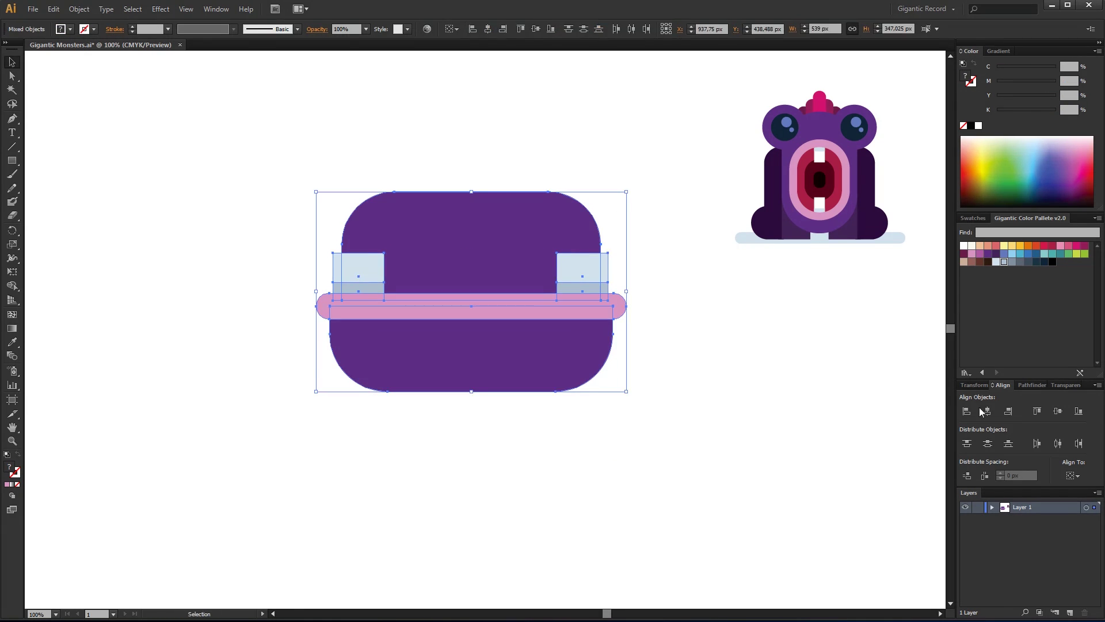
{"action": "key", "text": "ctrl+shift+a"}
{"action": "left_click", "coordinate": [11, 160]}
- Draw a large dark navy eye with a 52 px light-blue highlight, then start a tall purple pill
{"action": "left_click", "coordinate": [49, 182]}
{"action": "left_click_drag", "start_coordinate": [433, 208], "coordinate": [509, 285]}
{"action": "left_click", "coordinate": [1044, 261]}
{"action": "key", "text": "v"}
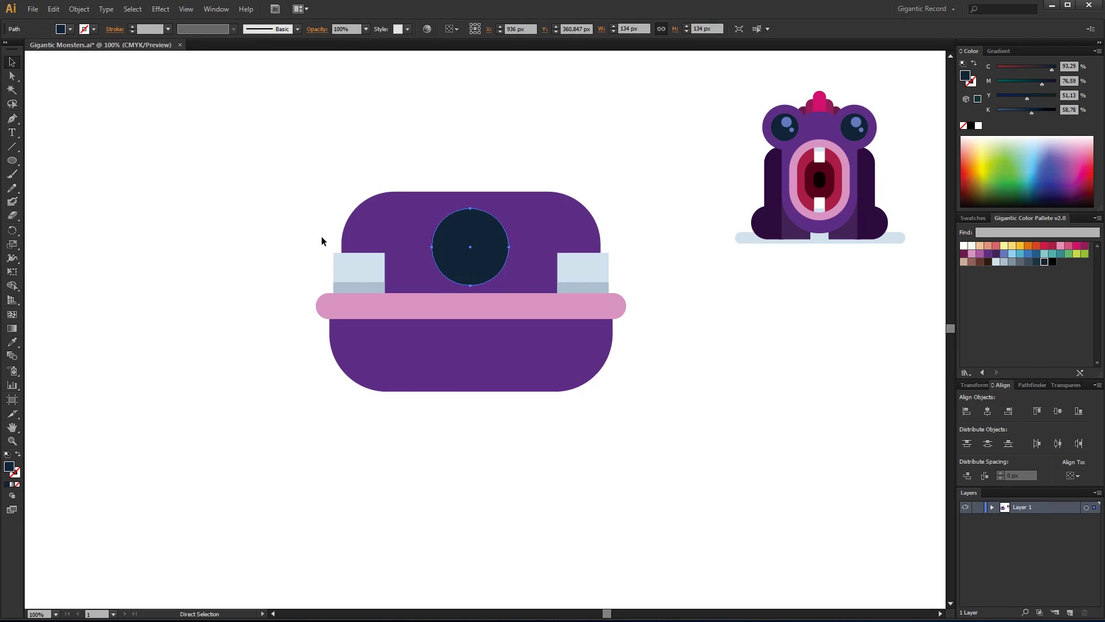
{"action": "left_click", "coordinate": [1004, 253]}
{"action": "left_click_drag", "start_coordinate": [461, 236], "coordinate": [492, 219]}
{"action": "left_click_drag", "start_coordinate": [488, 264], "coordinate": [488, 260]}
{"action": "key", "text": "ctrl+shift+a"}
{"action": "left_click_drag", "start_coordinate": [111, 179], "coordinate": [176, 402]}
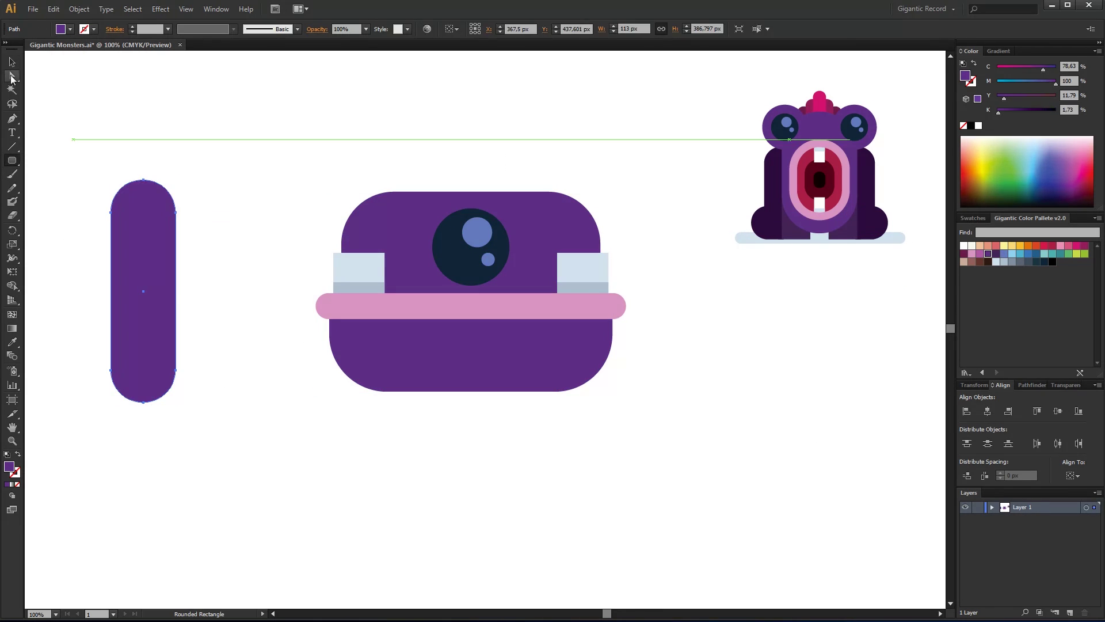
- Build an ear from a pill with dark inner stripe, tilt it 45° behind the body
{"action": "left_click_drag", "start_coordinate": [175, 180], "coordinate": [167, 219]}
{"action": "left_click", "coordinate": [996, 254]}
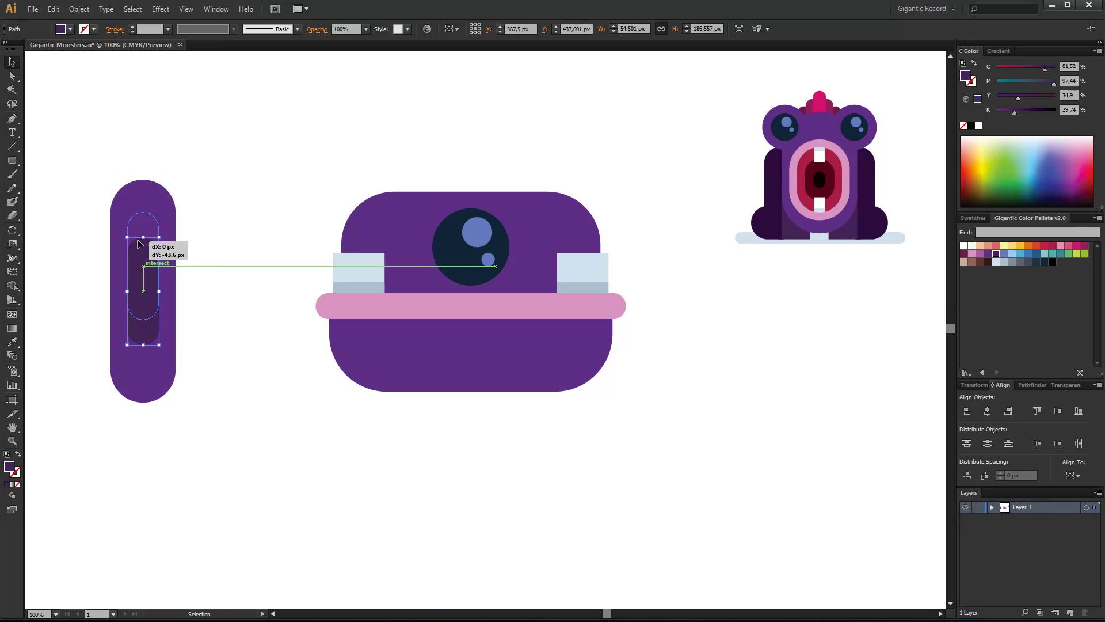
{"action": "left_click_drag", "start_coordinate": [225, 173], "coordinate": [144, 230]}
{"action": "key", "text": "ctrl+g"}
{"action": "left_click_drag", "start_coordinate": [179, 176], "coordinate": [228, 224]}
{"action": "mouse_move", "coordinate": [143, 291]}
{"action": "left_mouse_down"}
{"action": "mouse_move", "coordinate": [531, 247]}
{"action": "mouse_move", "coordinate": [633, 190]}
{"action": "left_mouse_up"}
{"action": "key", "text": "ctrl+shift+bracketleft"}
- Reflect a copy of the ear onto the left side of the head
{"action": "double_click", "coordinate": [11, 230]}
{"action": "left_click", "coordinate": [816, 457]}
{"action": "left_click_drag", "start_coordinate": [606, 225], "coordinate": [426, 224]}
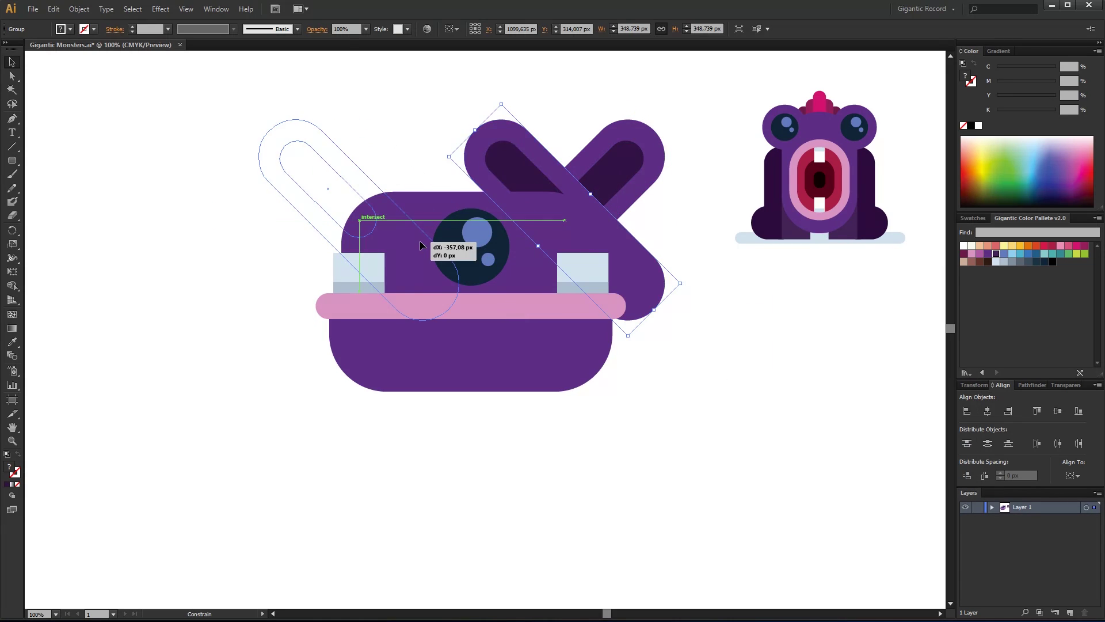
{"action": "left_click", "coordinate": [634, 388]}
- Add a purple triangular spike above the eye, then shrink the whole second monster
{"action": "left_click", "coordinate": [11, 161]}
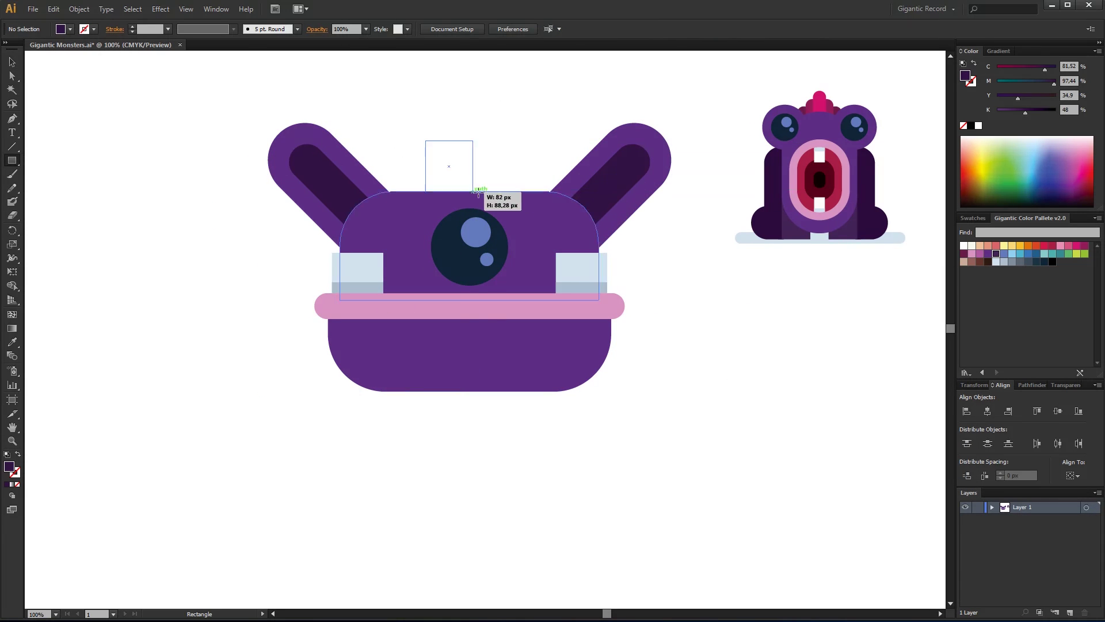
{"action": "left_click_drag", "start_coordinate": [425, 141], "coordinate": [483, 199]}
{"action": "key", "text": "Delete"}
{"action": "left_click", "coordinate": [419, 215]}
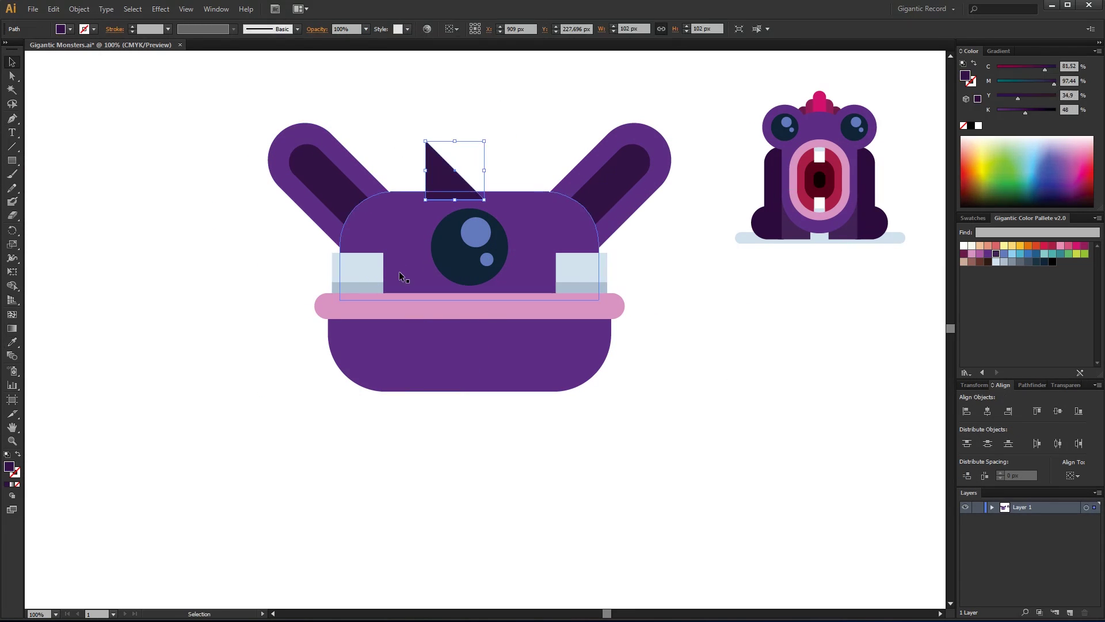
{"action": "key", "text": "v"}
{"action": "key", "text": "ctrl+shift+a"}
{"action": "key", "text": "ctrl+a"}
{"action": "left_click_drag", "start_coordinate": [698, 123], "coordinate": [540, 210]}
{"action": "key", "text": "ctrl+shift+a"}
- Draw dark purple legs from a rectangle placed behind the body
{"action": "key", "text": "m"}
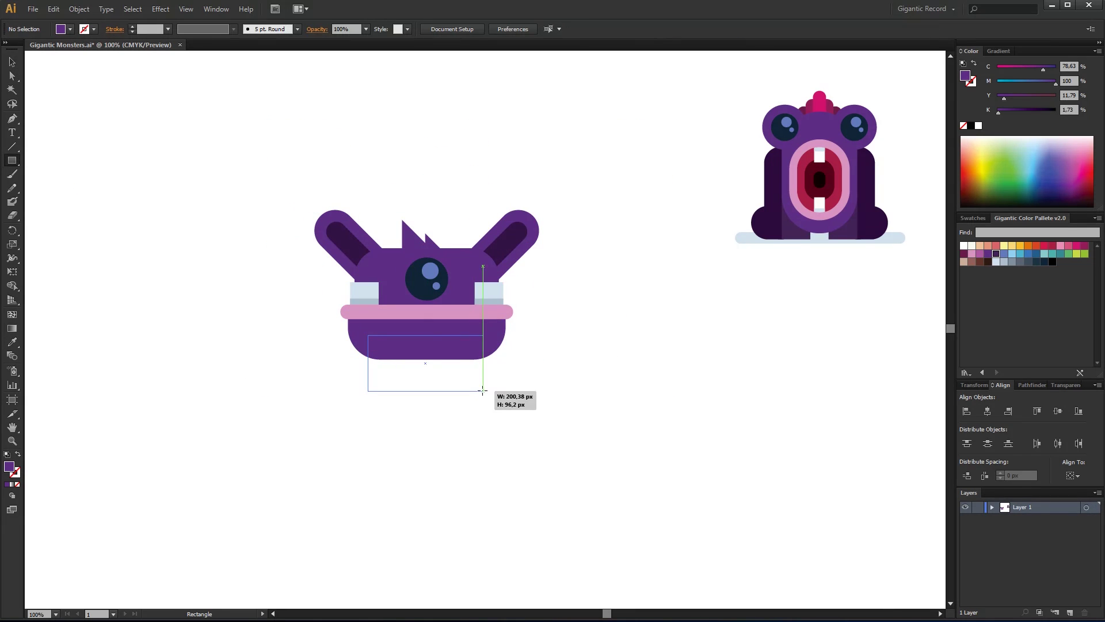
{"action": "left_click_drag", "start_coordinate": [483, 391], "coordinate": [484, 392]}
{"action": "right_click", "coordinate": [394, 363]}
{"action": "left_click", "coordinate": [599, 565]}
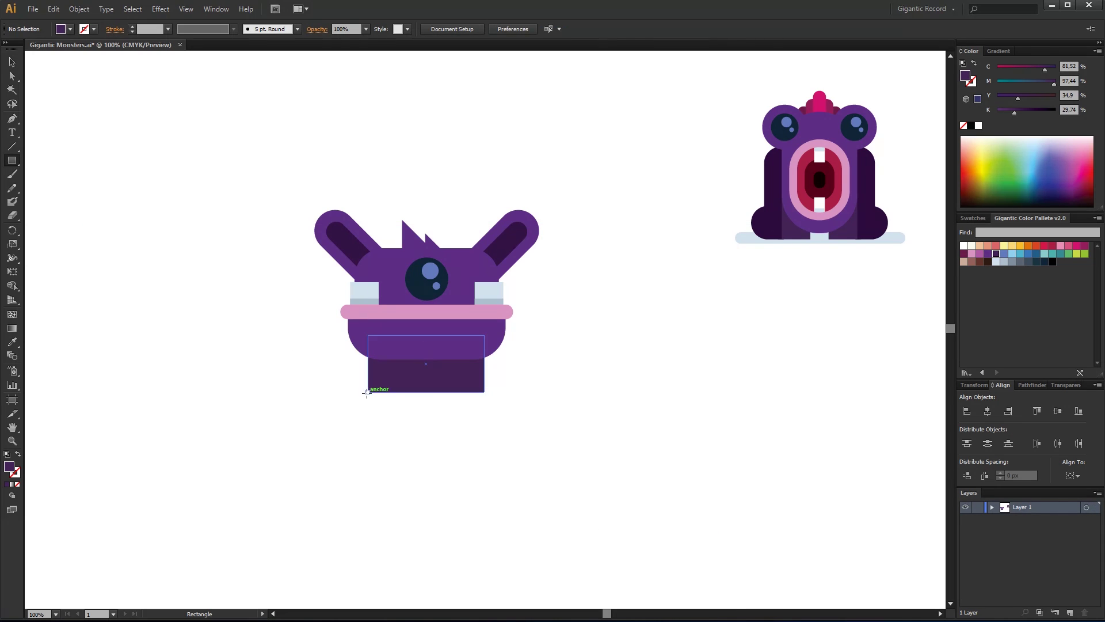
{"action": "left_click_drag", "start_coordinate": [406, 413], "coordinate": [405, 414]}
{"action": "key", "text": "v"}
- Add a dark purple rounded foot behind the body's left side and a third leg
{"action": "left_click_drag", "start_coordinate": [657, 435], "coordinate": [657, 436]}
{"action": "left_click_drag", "start_coordinate": [580, 403], "coordinate": [492, 356]}
{"action": "key", "text": "v"}
{"action": "key", "text": "ctrl+shift+bracketleft"}
{"action": "left_click", "coordinate": [512, 455]}
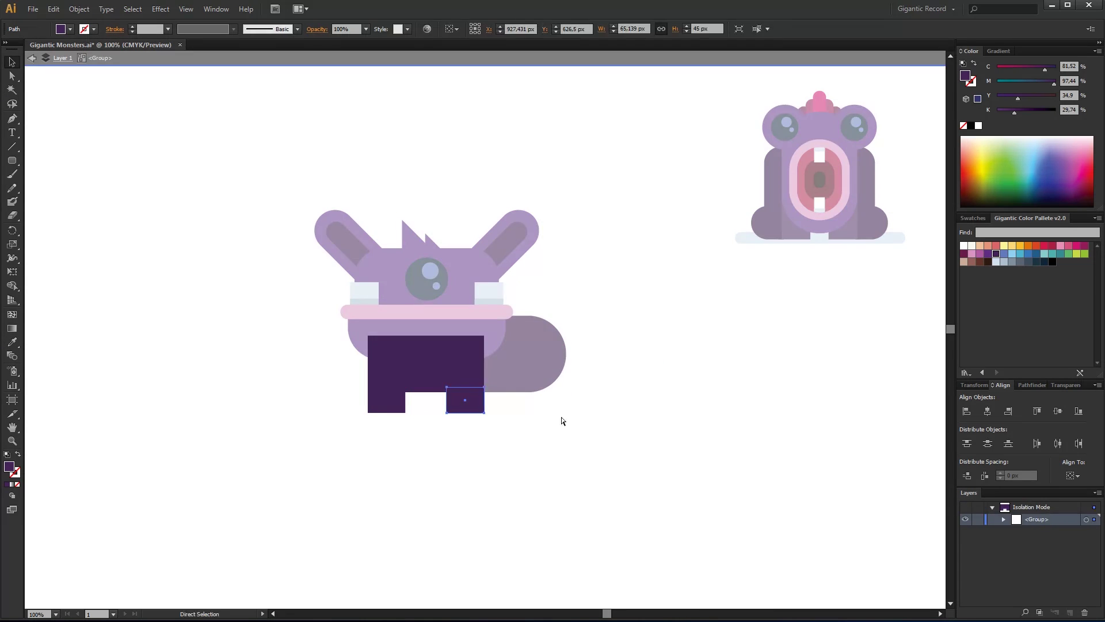
{"action": "mouse_move", "coordinate": [475, 403]}
{"action": "left_mouse_down"}
{"action": "mouse_move", "coordinate": [557, 403]}
{"action": "mouse_move", "coordinate": [547, 384]}
{"action": "left_mouse_up"}
{"action": "left_click", "coordinate": [550, 402]}
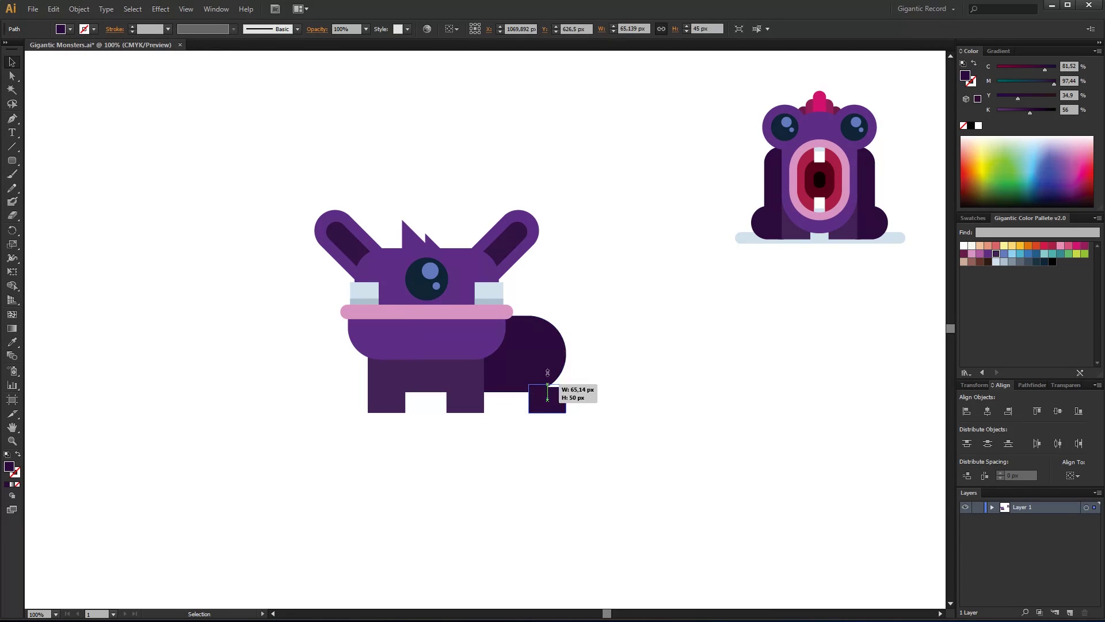
- Add a pink tail and light-blue ground shadow, then shrink the monster beside the first
{"action": "mouse_move", "coordinate": [646, 368]}
{"action": "left_mouse_down"}
{"action": "mouse_move", "coordinate": [598, 349]}
{"action": "mouse_move", "coordinate": [571, 354]}
{"action": "left_mouse_up"}
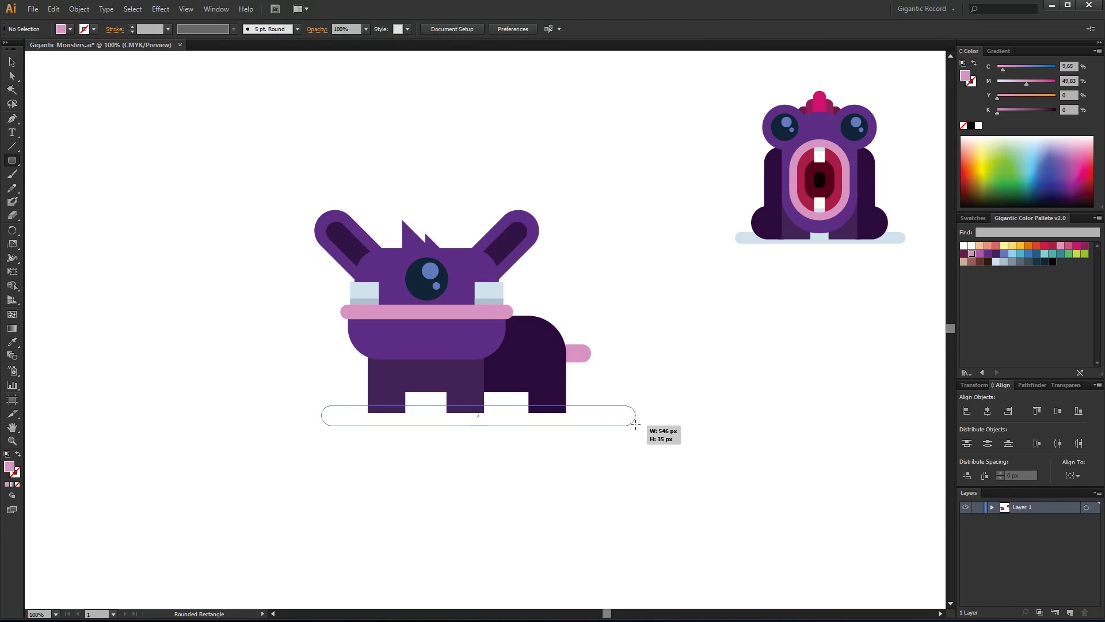
{"action": "left_click", "coordinate": [996, 261]}
{"action": "right_click", "coordinate": [459, 414]}
{"action": "left_click", "coordinate": [599, 576]}
{"action": "left_click_drag", "start_coordinate": [607, 209], "coordinate": [450, 320]}
{"action": "left_click_drag", "start_coordinate": [391, 368], "coordinate": [633, 173]}
{"action": "left_click", "coordinate": [829, 422]}
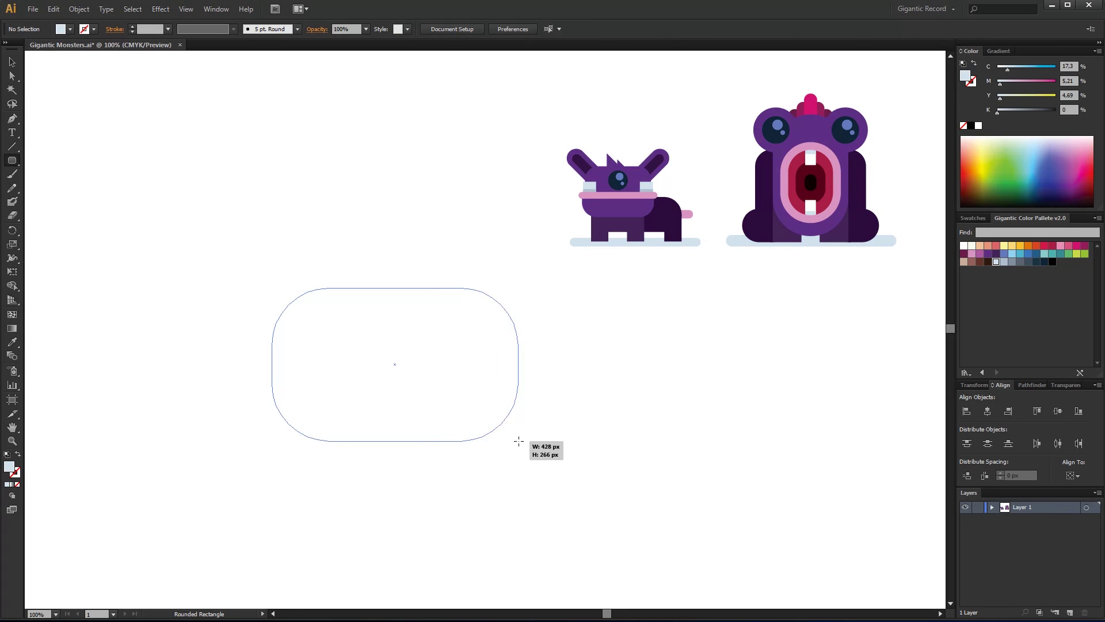
- Split a large rounded rectangle with Pathfinder Divide, keeping and resizing its top piece
{"action": "left_click_drag", "start_coordinate": [518, 441], "coordinate": [519, 441]}
{"action": "key", "text": "m"}
{"action": "left_click_drag", "start_coordinate": [69, 172], "coordinate": [567, 395]}
{"action": "key", "text": "v"}
{"action": "left_click", "coordinate": [383, 425], "text": "shift"}
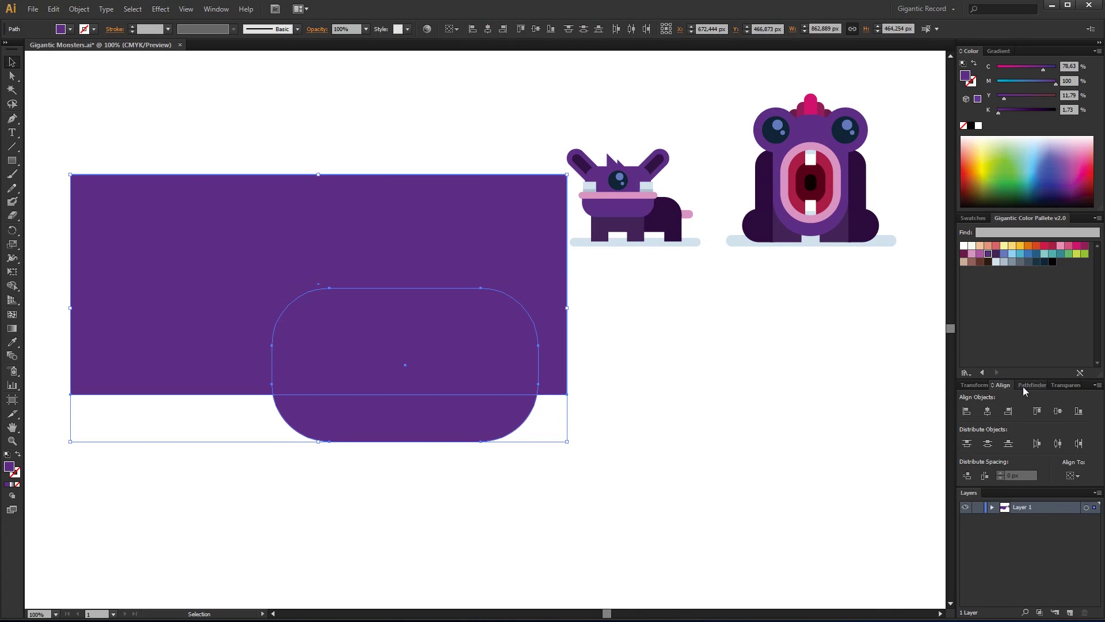
{"action": "left_click", "coordinate": [1032, 385]}
{"action": "left_click", "coordinate": [968, 439]}
{"action": "key", "text": "Delete"}
{"action": "left_click_drag", "start_coordinate": [536, 287], "coordinate": [445, 334]}
{"action": "left_click_drag", "start_coordinate": [357, 357], "coordinate": [351, 253]}
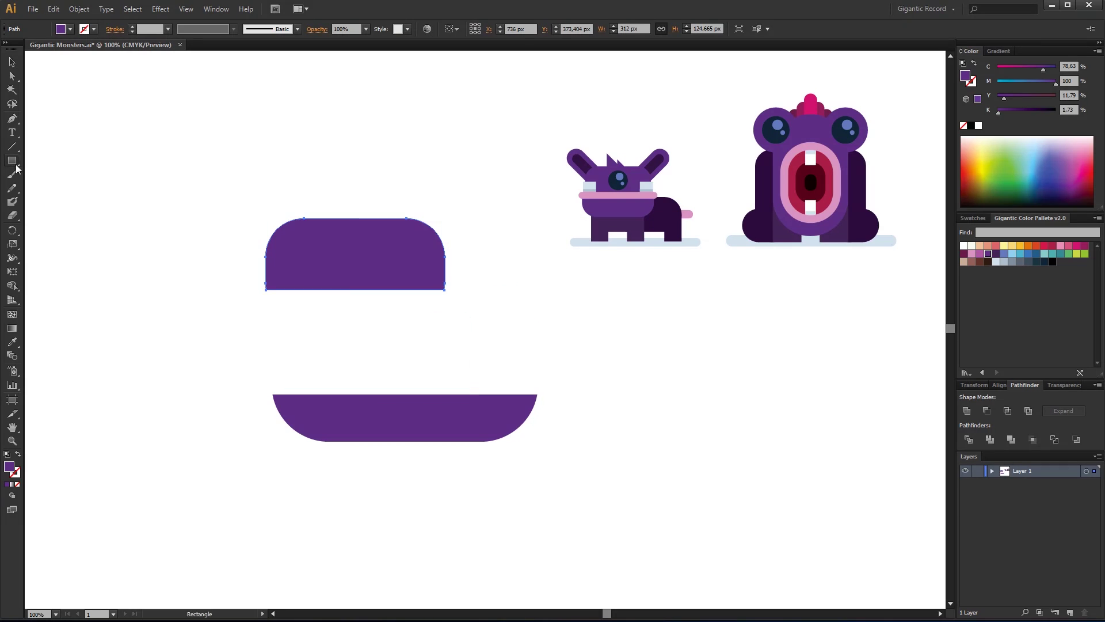
- Add a wide pink rounded bar and centre the top body piece over it horizontally
{"action": "left_click_drag", "start_coordinate": [542, 398], "coordinate": [549, 410]}
{"action": "left_click", "coordinate": [972, 253]}
{"action": "key", "text": "v"}
{"action": "left_click", "coordinate": [355, 254]}
{"action": "left_click_drag", "start_coordinate": [355, 290], "coordinate": [355, 279]}
{"action": "left_click_drag", "start_coordinate": [518, 172], "coordinate": [518, 172]}
{"action": "left_click_drag", "start_coordinate": [455, 202], "coordinate": [461, 327]}
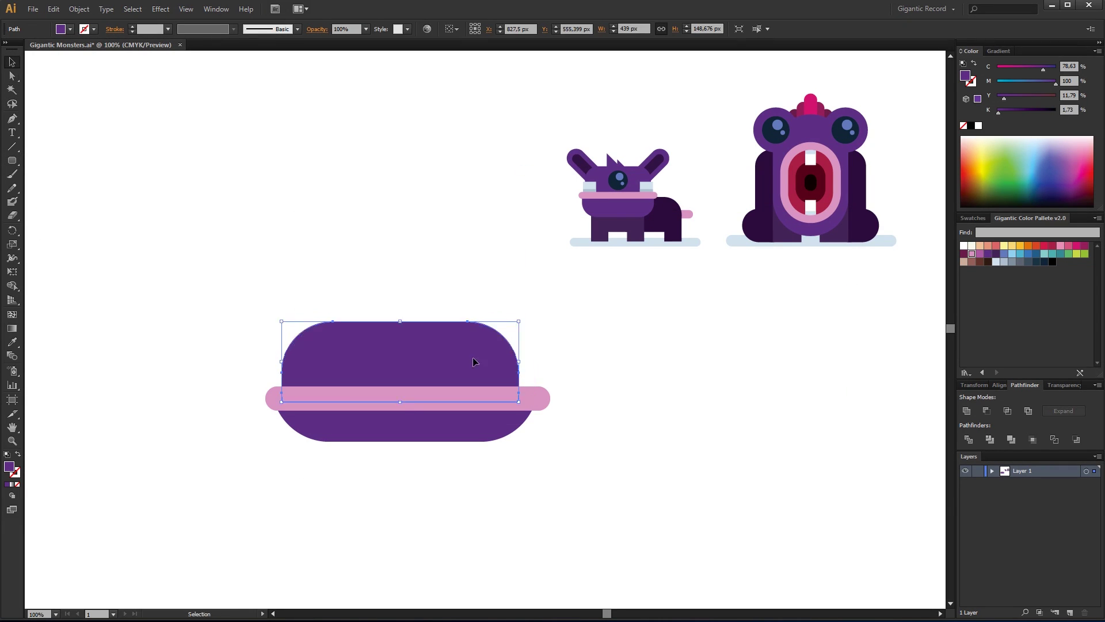
{"action": "left_click", "coordinate": [518, 398], "text": "shift"}
{"action": "left_click", "coordinate": [1003, 385]}
{"action": "left_click", "coordinate": [987, 411]}
- Place light and darker blue blocks at both ends of the pink bar
{"action": "left_click", "coordinate": [11, 160]}
{"action": "key", "text": "m"}
{"action": "left_click_drag", "start_coordinate": [309, 352], "coordinate": [528, 369]}
{"action": "left_click", "coordinate": [1004, 262]}
{"action": "key", "text": "ctrl+shift+a"}
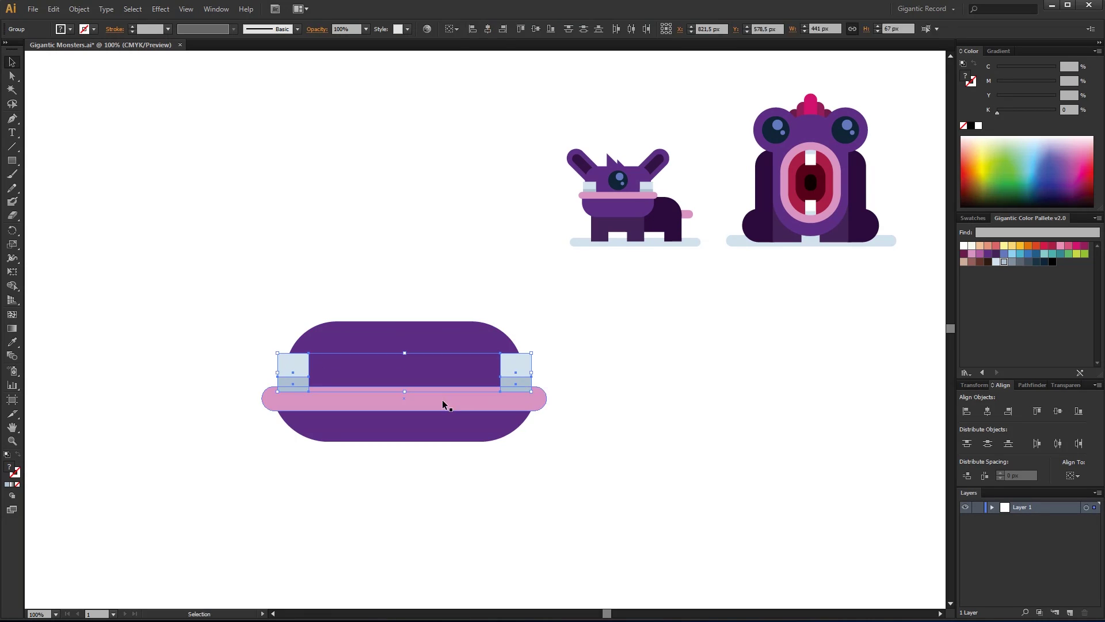
{"action": "key", "text": "a"}
{"action": "left_click_drag", "start_coordinate": [576, 301], "coordinate": [441, 433]}
{"action": "left_click_drag", "start_coordinate": [516, 368], "coordinate": [497, 368]}
- Draw black circular eyes with inner highlights
{"action": "left_click_drag", "start_coordinate": [11, 160], "coordinate": [40, 187]}
{"action": "mouse_move", "coordinate": [173, 166]}
{"action": "left_mouse_down"}
{"action": "mouse_move", "coordinate": [244, 237]}
{"action": "mouse_move", "coordinate": [196, 190]}
{"action": "mouse_move", "coordinate": [331, 360]}
{"action": "mouse_move", "coordinate": [454, 361]}
{"action": "left_mouse_up"}
{"action": "left_click", "coordinate": [1044, 262]}
{"action": "key", "text": "v"}
{"action": "left_click", "coordinate": [1008, 256]}
{"action": "left_click", "coordinate": [11, 160]}
- Draw two small nostril circles, group them, and colour them dark purple
{"action": "mouse_move", "coordinate": [190, 189]}
{"action": "left_mouse_down"}
{"action": "mouse_move", "coordinate": [208, 206]}
{"action": "mouse_move", "coordinate": [266, 207]}
{"action": "left_mouse_up"}
{"action": "left_click_drag", "start_coordinate": [202, 220], "coordinate": [274, 184]}
{"action": "key", "text": "ctrl+g"}
{"action": "left_click_drag", "start_coordinate": [199, 198], "coordinate": [368, 373]}
{"action": "key", "text": "i"}
{"action": "left_click", "coordinate": [745, 407]}
- Draw a purple rounded square and light blue upright and arm pieces for a horn
{"action": "mouse_move", "coordinate": [12, 160]}
{"action": "left_mouse_down"}
{"action": "mouse_move", "coordinate": [63, 171]}
{"action": "mouse_move", "coordinate": [267, 434]}
{"action": "mouse_move", "coordinate": [305, 441]}
{"action": "left_mouse_up"}
{"action": "key", "text": "v"}
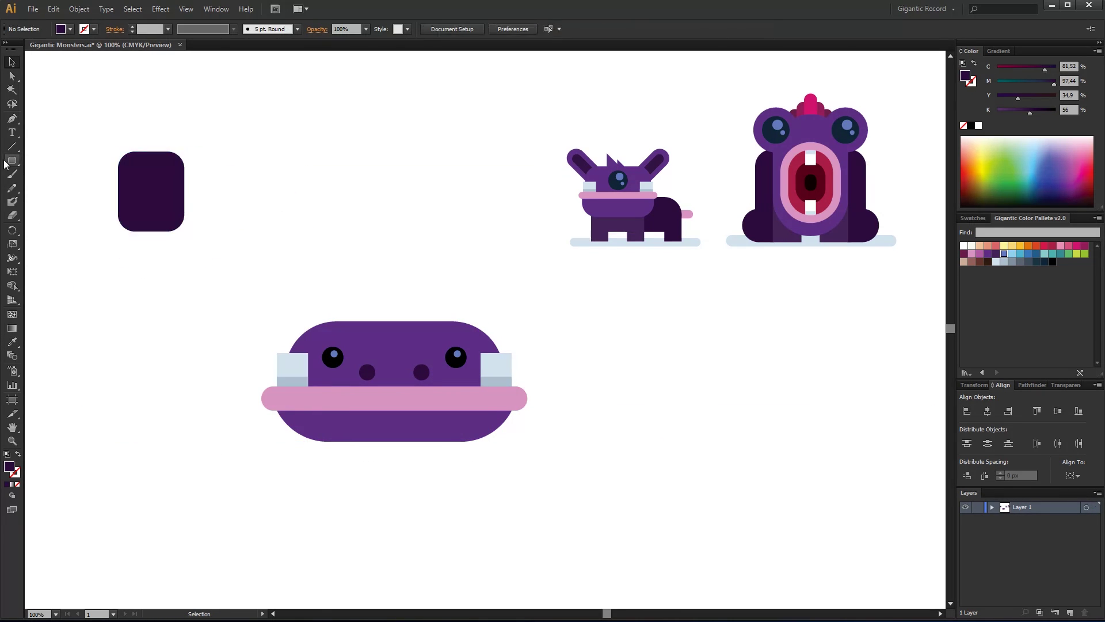
{"action": "key", "text": "v"}
{"action": "left_click_drag", "start_coordinate": [403, 235], "coordinate": [340, 277]}
{"action": "key", "text": "a"}
{"action": "left_click_drag", "start_coordinate": [406, 180], "coordinate": [406, 172]}
{"action": "key", "text": "v"}
{"action": "left_click", "coordinate": [34, 169]}
{"action": "left_click_drag", "start_coordinate": [305, 181], "coordinate": [248, 235]}
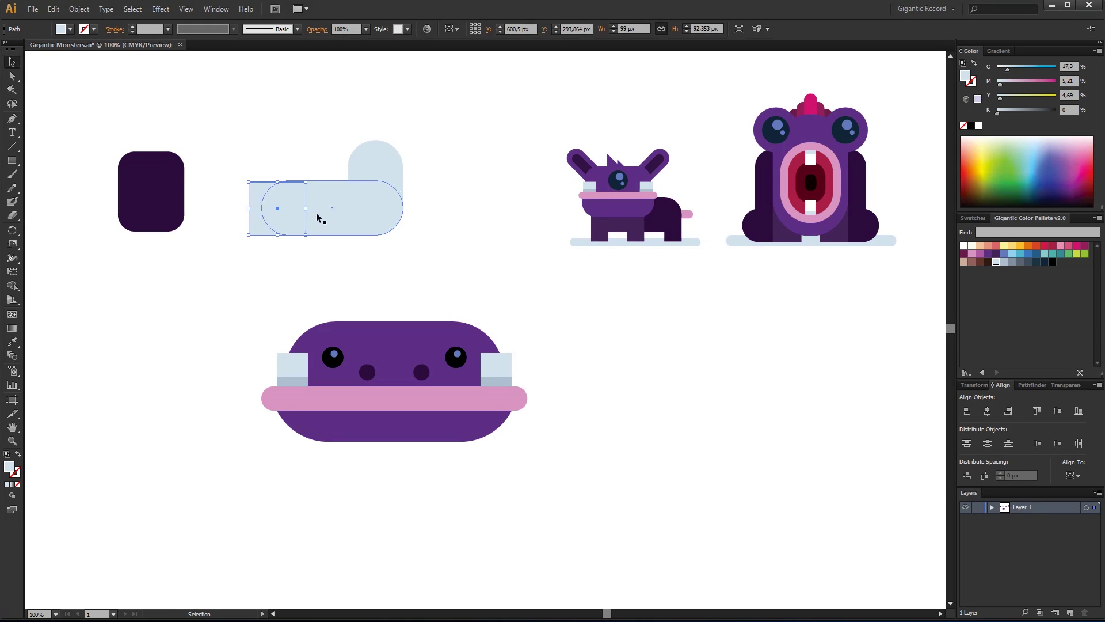
{"action": "left_click_drag", "start_coordinate": [277, 181], "coordinate": [277, 180]}
- Group the horn with its square, scale it, place it right, and Reflect a copy left
{"action": "left_click_drag", "start_coordinate": [454, 242], "coordinate": [248, 141]}
{"action": "left_click_drag", "start_coordinate": [355, 201], "coordinate": [253, 175]}
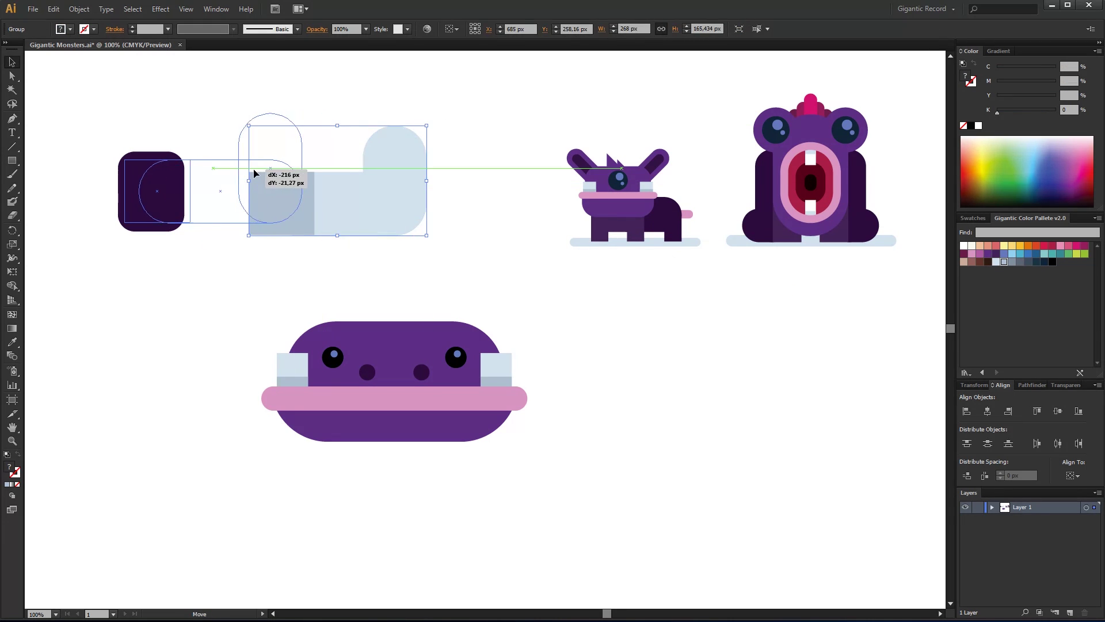
{"action": "left_click", "coordinate": [185, 237]}
{"action": "left_click", "coordinate": [151, 191]}
{"action": "left_click", "coordinate": [248, 190], "text": "shift"}
{"action": "key", "text": "ctrl+g"}
{"action": "left_click_drag", "start_coordinate": [308, 114], "coordinate": [240, 136]}
{"action": "left_click_drag", "start_coordinate": [207, 212], "coordinate": [563, 362]}
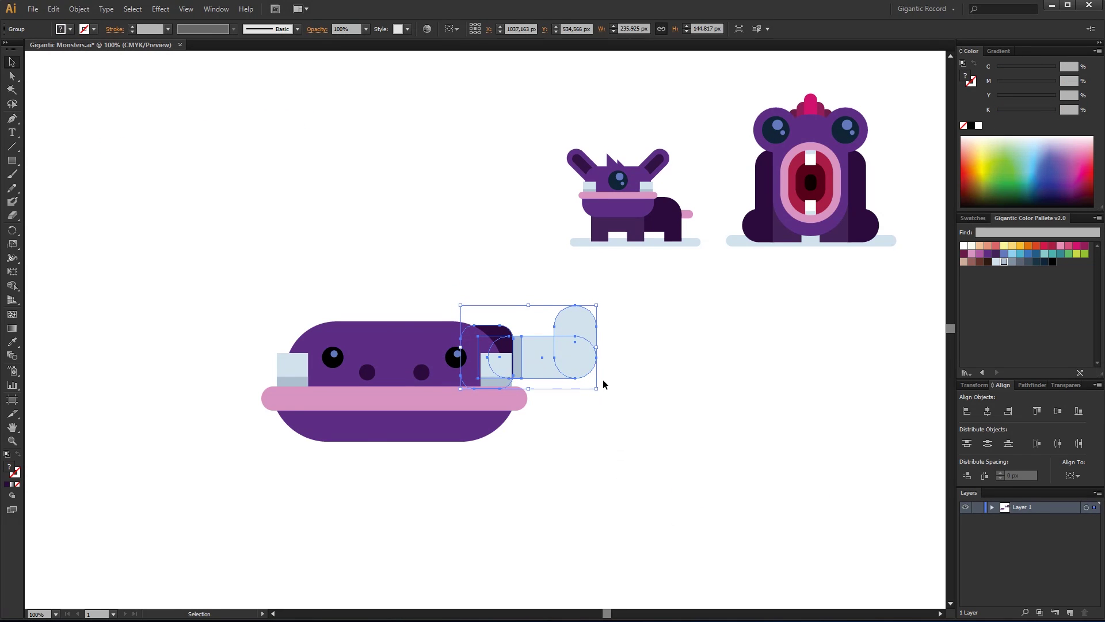
{"action": "right_click", "coordinate": [604, 384]}
{"action": "left_click", "coordinate": [716, 499]}
{"action": "left_click_drag", "start_coordinate": [495, 362], "coordinate": [284, 395]}
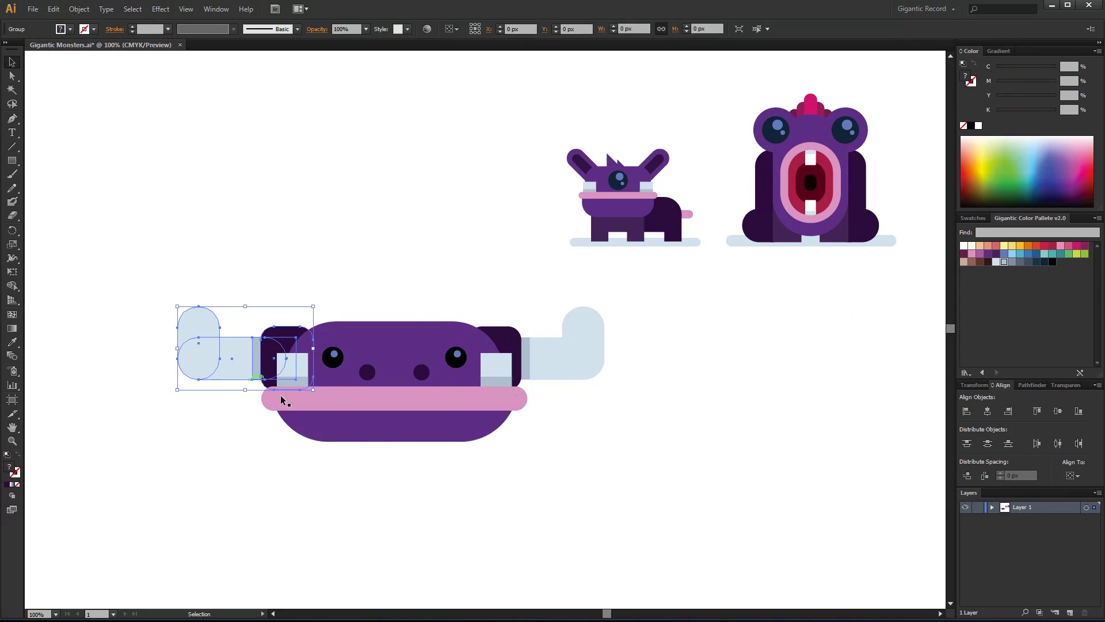
- Shrink the finished head and draw a rounded rectangle for its body
{"action": "left_click", "coordinate": [387, 469]}
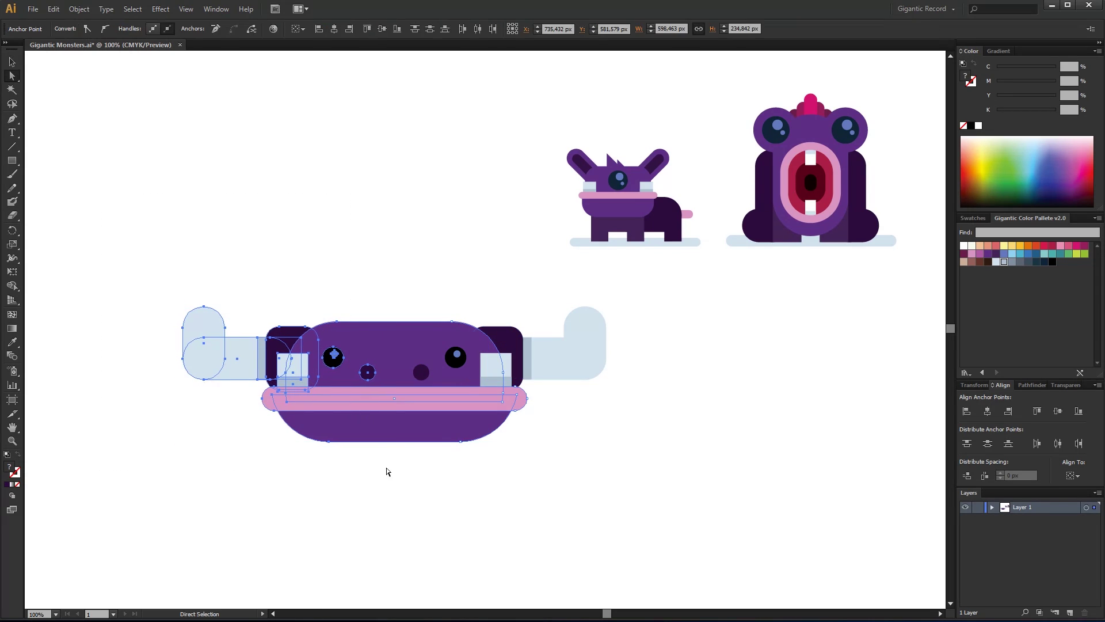
{"action": "left_click", "coordinate": [490, 426]}
{"action": "left_click_drag", "start_coordinate": [609, 444], "coordinate": [387, 444]}
{"action": "left_click", "coordinate": [387, 443]}
{"action": "left_click_drag", "start_coordinate": [13, 160], "coordinate": [58, 173]}
{"action": "mouse_move", "coordinate": [266, 401]}
{"action": "left_mouse_down"}
{"action": "mouse_move", "coordinate": [509, 498]}
{"action": "mouse_move", "coordinate": [490, 425]}
{"action": "left_mouse_up"}
- Fill the body purple behind the head and add a darker belly copy
{"action": "key", "text": "v"}
{"action": "right_click", "coordinate": [489, 424]}
{"action": "left_click", "coordinate": [579, 547]}
{"action": "left_click_drag", "start_coordinate": [393, 402], "coordinate": [412, 358]}
{"action": "left_click_drag", "start_coordinate": [491, 251], "coordinate": [419, 266]}
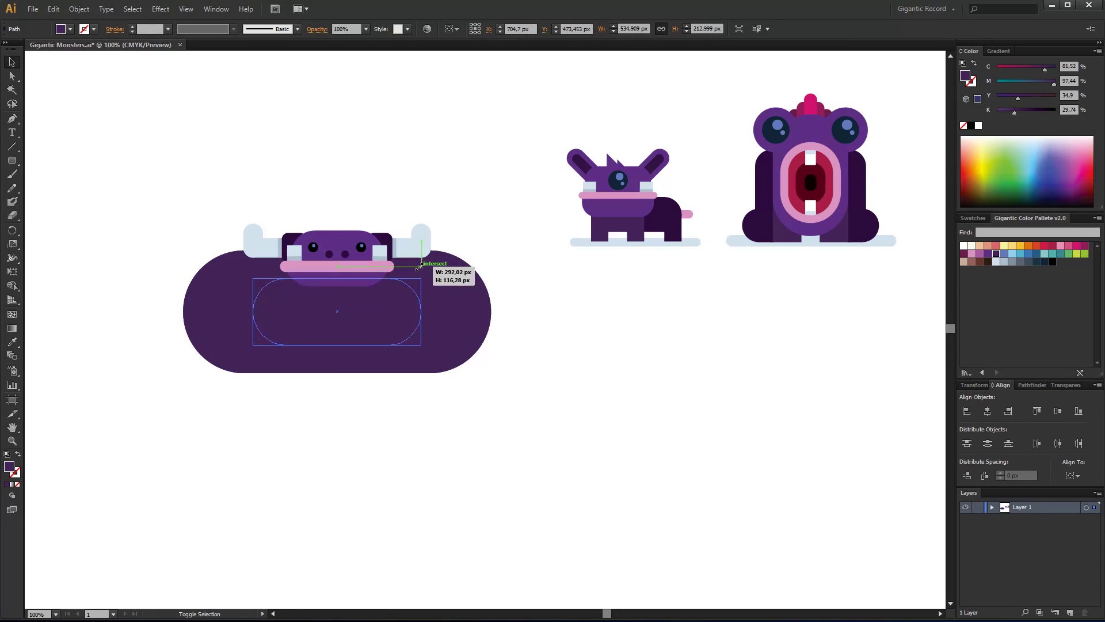
{"action": "left_click_drag", "start_coordinate": [401, 355], "coordinate": [402, 356]}
{"action": "left_click_drag", "start_coordinate": [414, 391], "coordinate": [412, 391]}
{"action": "left_click", "coordinate": [748, 230]}
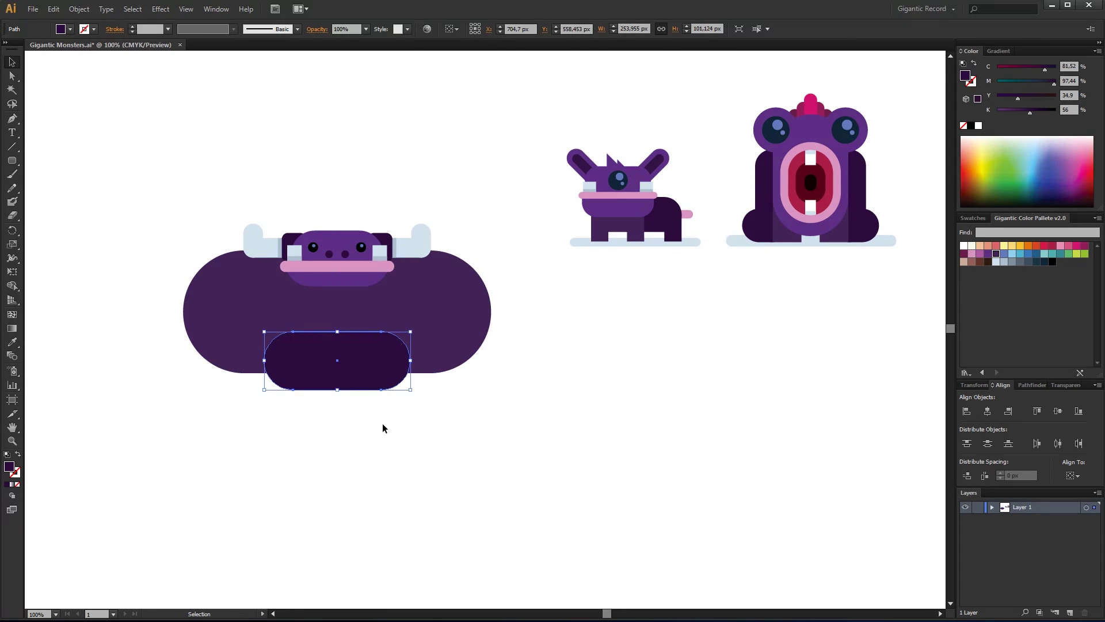
- Draw a rectangular leg under the belly and duplicate it to the right
{"action": "key", "text": "ctrl+shift+a"}
{"action": "left_click_drag", "start_coordinate": [12, 161], "coordinate": [28, 161]}
{"action": "mouse_move", "coordinate": [287, 387]}
{"action": "left_mouse_down"}
{"action": "mouse_move", "coordinate": [302, 414]}
{"action": "mouse_move", "coordinate": [376, 403]}
{"action": "left_mouse_up"}
{"action": "key", "text": "ctrl+shift+a"}
- Add pink spots with darker inner dots on both sides of the body
{"action": "left_click_drag", "start_coordinate": [11, 161], "coordinate": [29, 161]}
{"action": "mouse_move", "coordinate": [222, 329]}
{"action": "left_mouse_down"}
{"action": "mouse_move", "coordinate": [244, 352]}
{"action": "mouse_move", "coordinate": [442, 338]}
{"action": "left_mouse_up"}
{"action": "left_click", "coordinate": [980, 253]}
{"action": "key", "text": "v"}
{"action": "left_click", "coordinate": [583, 397]}
- Cut a tall rounded shape into a dark purple arch limb beside the body
{"action": "mouse_move", "coordinate": [11, 161]}
{"action": "left_mouse_down"}
{"action": "mouse_move", "coordinate": [52, 173]}
{"action": "mouse_move", "coordinate": [136, 291]}
{"action": "left_mouse_up"}
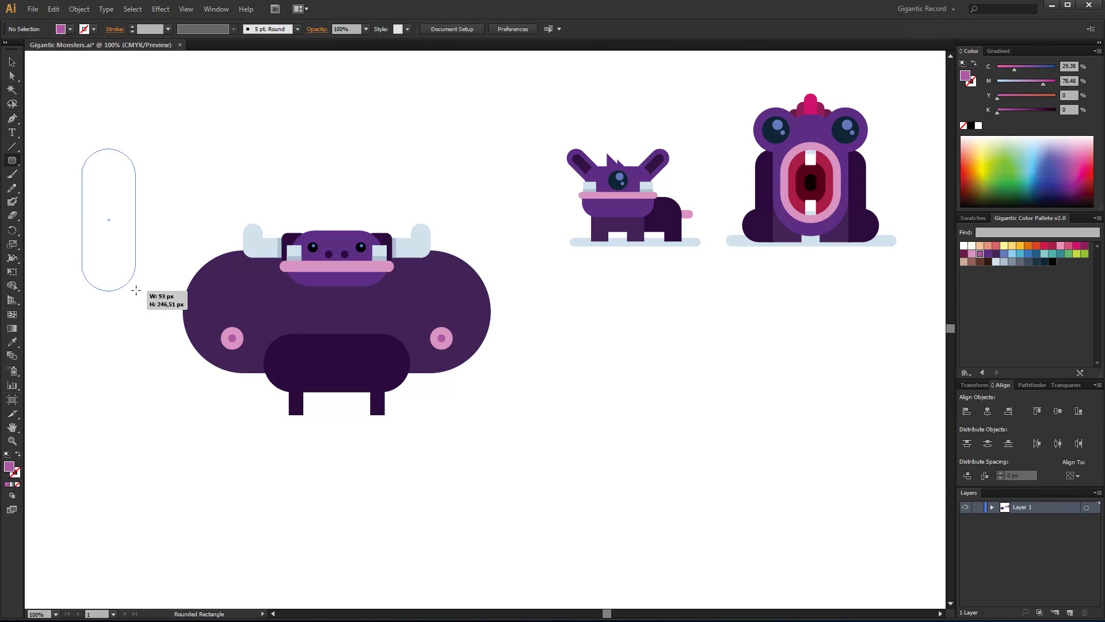
{"action": "left_click_drag", "start_coordinate": [69, 320], "coordinate": [143, 229]}
{"action": "key", "text": "v"}
{"action": "left_click_drag", "start_coordinate": [36, 117], "coordinate": [150, 331]}
{"action": "left_click", "coordinate": [986, 410]}
{"action": "key", "text": "i"}
{"action": "left_click", "coordinate": [413, 337]}
{"action": "mouse_move", "coordinate": [108, 190]}
{"action": "left_mouse_down"}
{"action": "mouse_move", "coordinate": [496, 363]}
{"action": "mouse_move", "coordinate": [501, 378]}
{"action": "mouse_move", "coordinate": [622, 381]}
{"action": "mouse_move", "coordinate": [572, 439]}
{"action": "left_mouse_up"}
{"action": "left_click_drag", "start_coordinate": [318, 432], "coordinate": [298, 380]}
- Send the lower body parts to the back and the arch behind the body
{"action": "right_click", "coordinate": [298, 380]}
{"action": "left_click", "coordinate": [471, 514]}
{"action": "left_click_drag", "start_coordinate": [633, 361], "coordinate": [495, 328]}
{"action": "right_click", "coordinate": [493, 337]}
{"action": "left_click", "coordinate": [619, 540]}
{"action": "left_click_drag", "start_coordinate": [446, 406], "coordinate": [446, 410]}
{"action": "left_click", "coordinate": [407, 453]}
- Add a black foot behind the limb and Reflect a copy to the left side
{"action": "left_click_drag", "start_coordinate": [12, 161], "coordinate": [34, 173]}
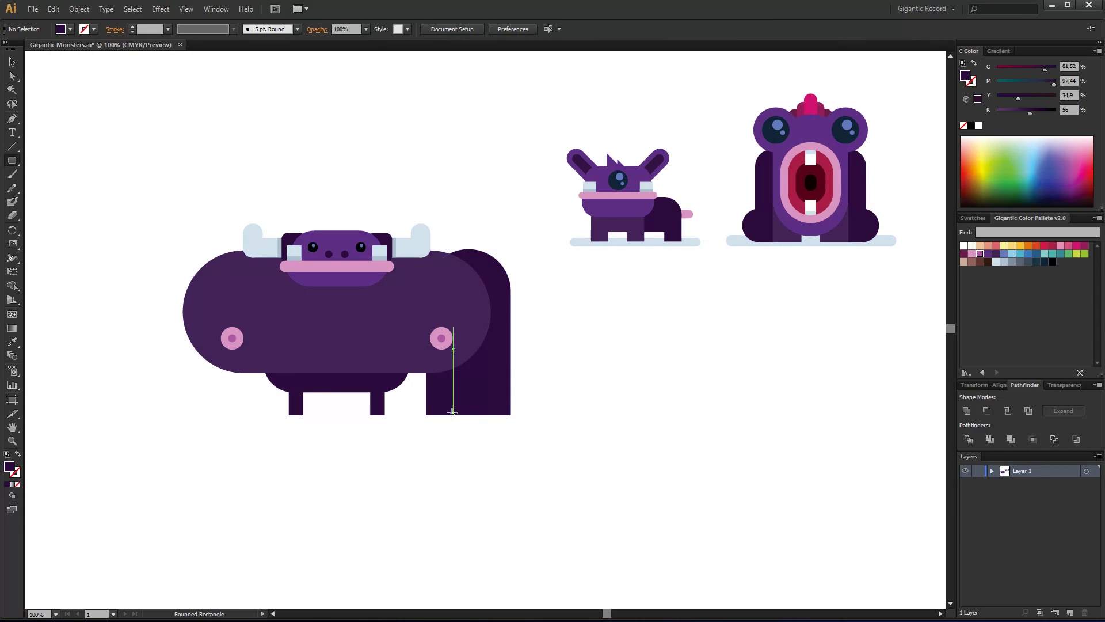
{"action": "left_click_drag", "start_coordinate": [453, 373], "coordinate": [541, 414]}
{"action": "right_click", "coordinate": [518, 374]}
{"action": "left_click", "coordinate": [667, 506]}
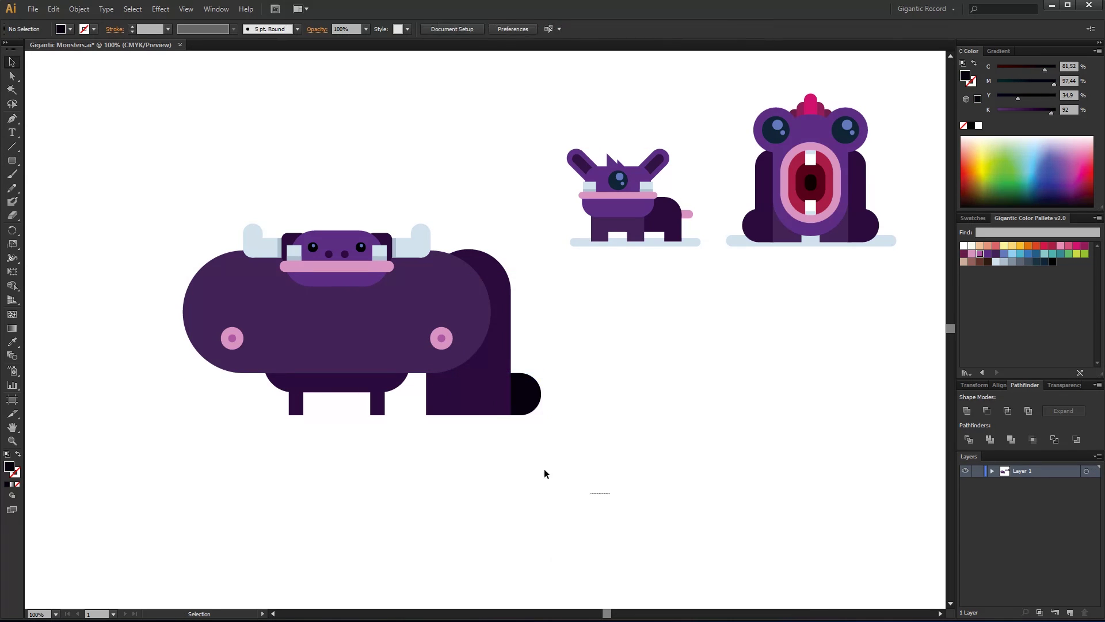
{"action": "right_click", "coordinate": [534, 371]}
{"action": "left_click", "coordinate": [553, 457]}
{"action": "left_click", "coordinate": [662, 491]}
{"action": "left_click_drag", "start_coordinate": [527, 403], "coordinate": [231, 403]}
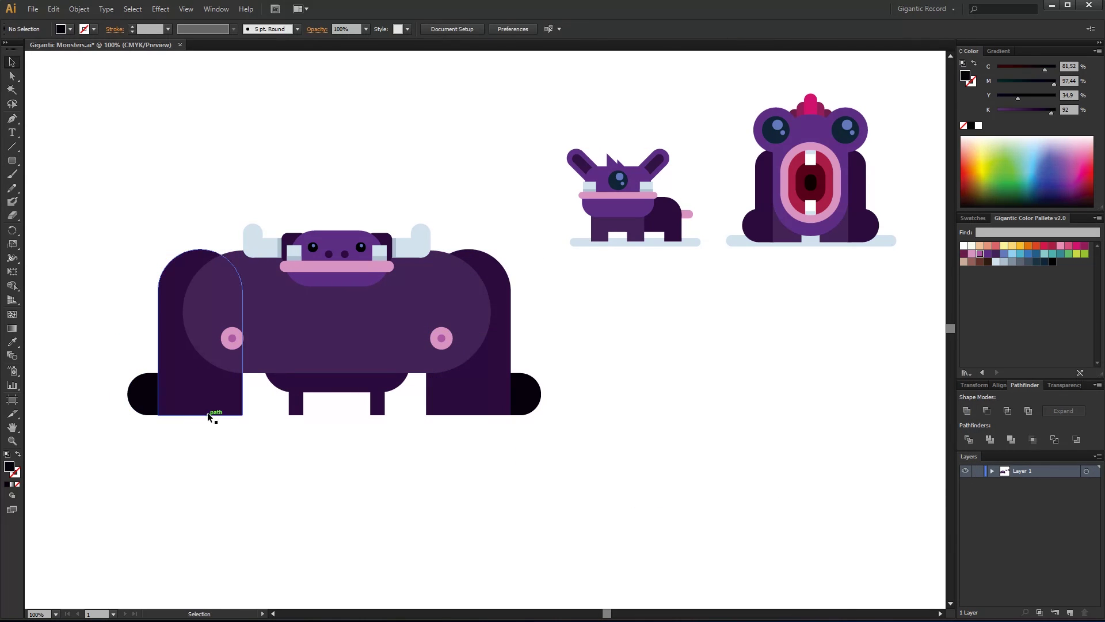
- Draw a pale ground shadow sent behind the legs
{"action": "left_click_drag", "start_coordinate": [579, 424], "coordinate": [579, 424]}
{"action": "key", "text": "v"}
{"action": "right_click", "coordinate": [344, 419]}
{"action": "left_click", "coordinate": [622, 611]}
{"action": "left_click_drag", "start_coordinate": [519, 213], "coordinate": [118, 420]}
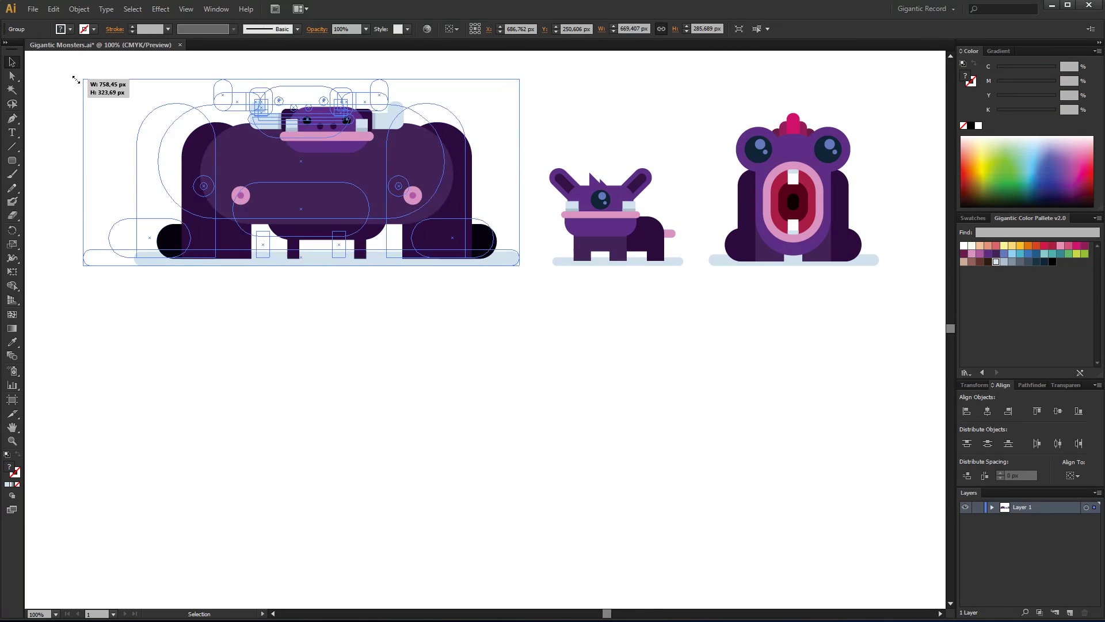
- Build concentric crimson, maroon, pink and purple circles for a round mouth
{"action": "key", "text": "l"}
{"action": "mouse_move", "coordinate": [524, 442]}
{"action": "left_mouse_down"}
{"action": "mouse_move", "coordinate": [595, 491]}
{"action": "mouse_move", "coordinate": [613, 533]}
{"action": "left_mouse_up"}
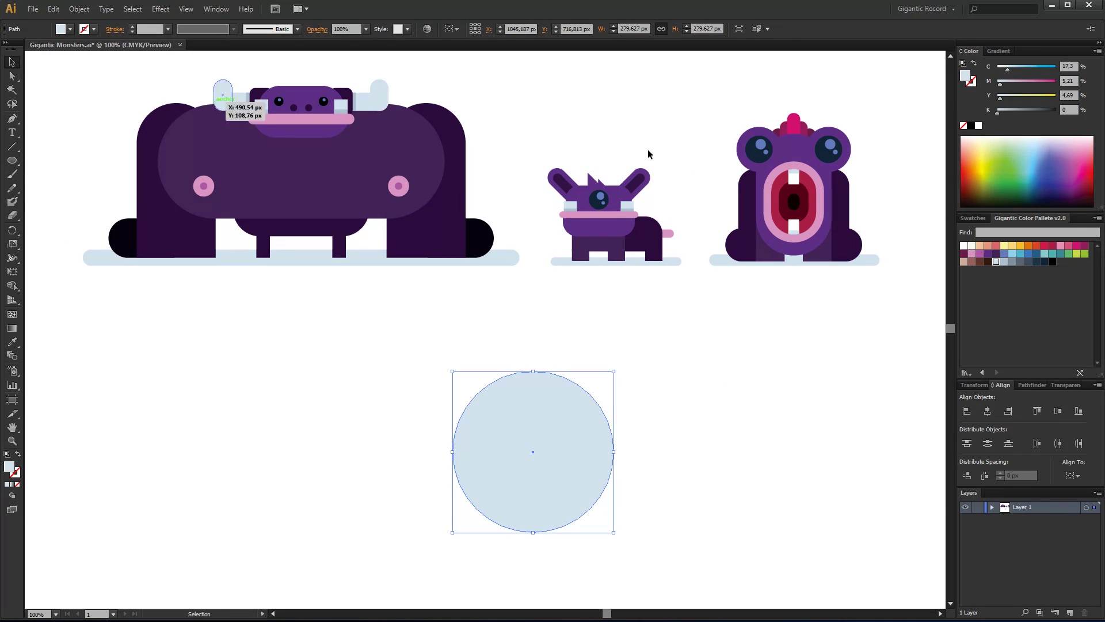
{"action": "key", "text": "v"}
{"action": "left_click", "coordinate": [1053, 246]}
{"action": "key", "text": "ctrl+shift+a"}
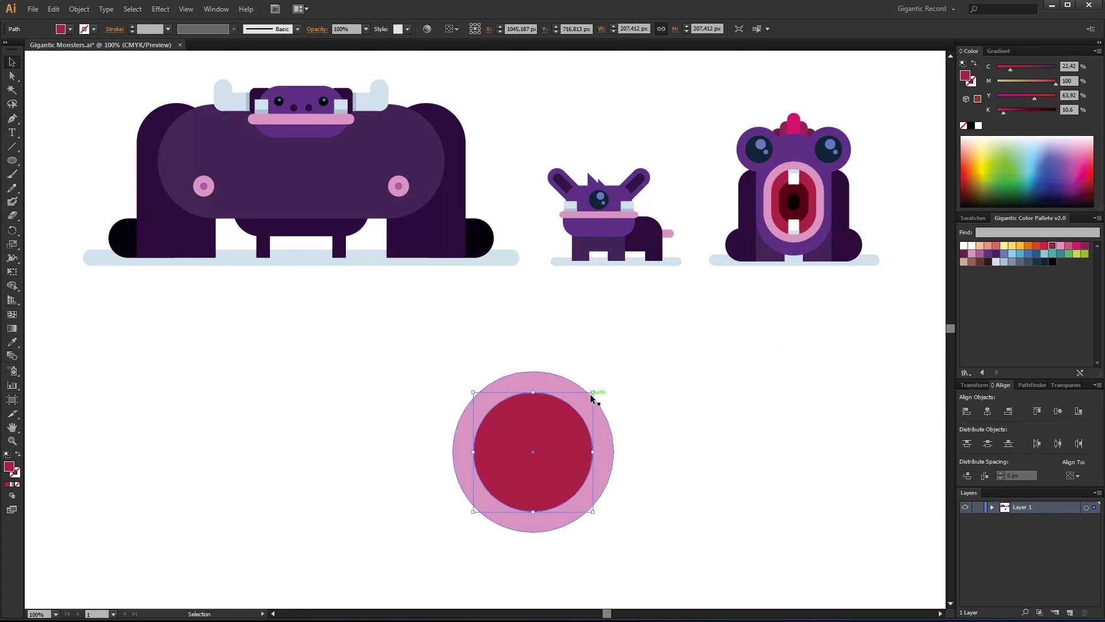
{"action": "left_click_drag", "start_coordinate": [1020, 116], "coordinate": [1032, 113]}
{"action": "key", "text": "l"}
{"action": "left_click_drag", "start_coordinate": [533, 452], "coordinate": [632, 353]}
{"action": "key", "text": "ctrl+shift+bracketleft"}
{"action": "key", "text": "ctrl+shift+a"}
{"action": "left_click", "coordinate": [596, 419]}
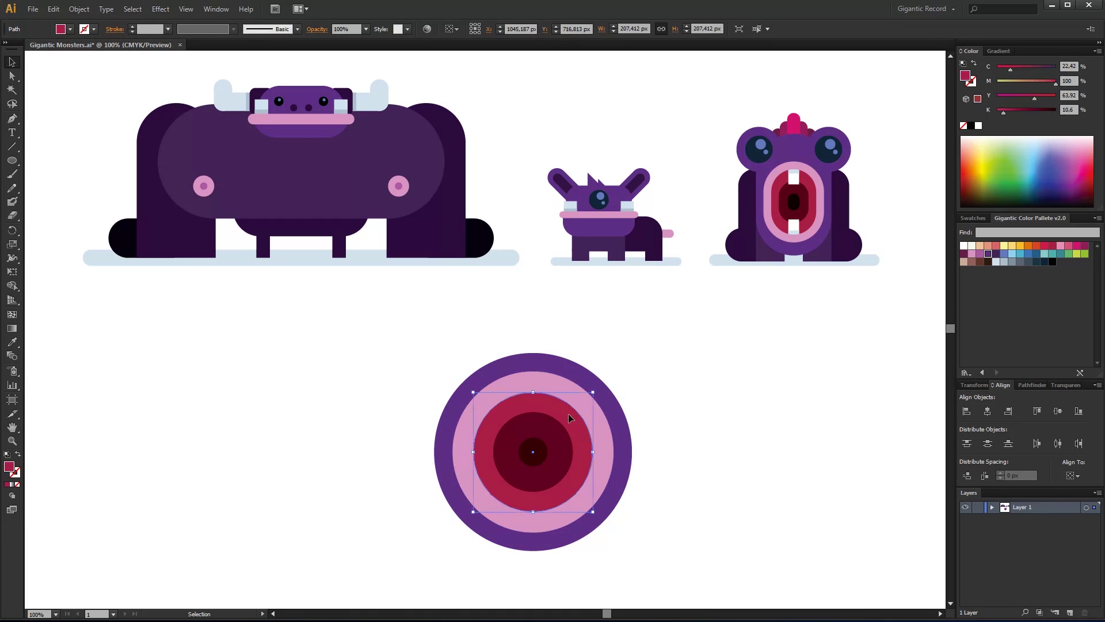
- Add a white tooth rectangle and a rotated copy inside the mouth
{"action": "key", "text": "ctrl+shift+F9"}
{"action": "key", "text": "ctrl+shift+a"}
{"action": "key", "text": "m"}
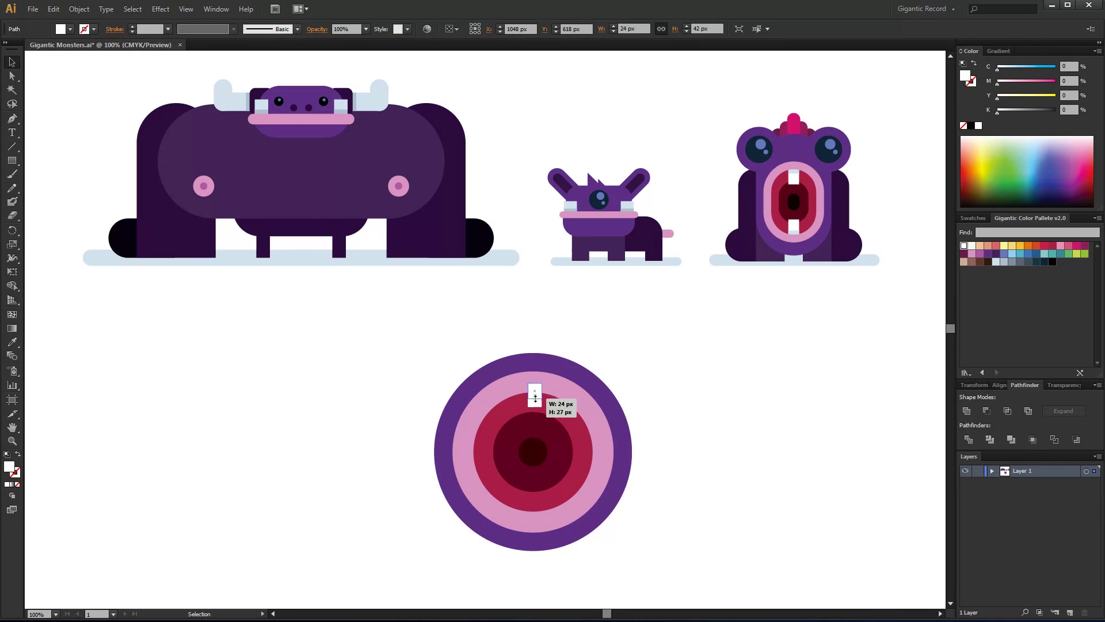
{"action": "left_click", "coordinate": [533, 395]}
{"action": "key", "text": "shift+F7"}
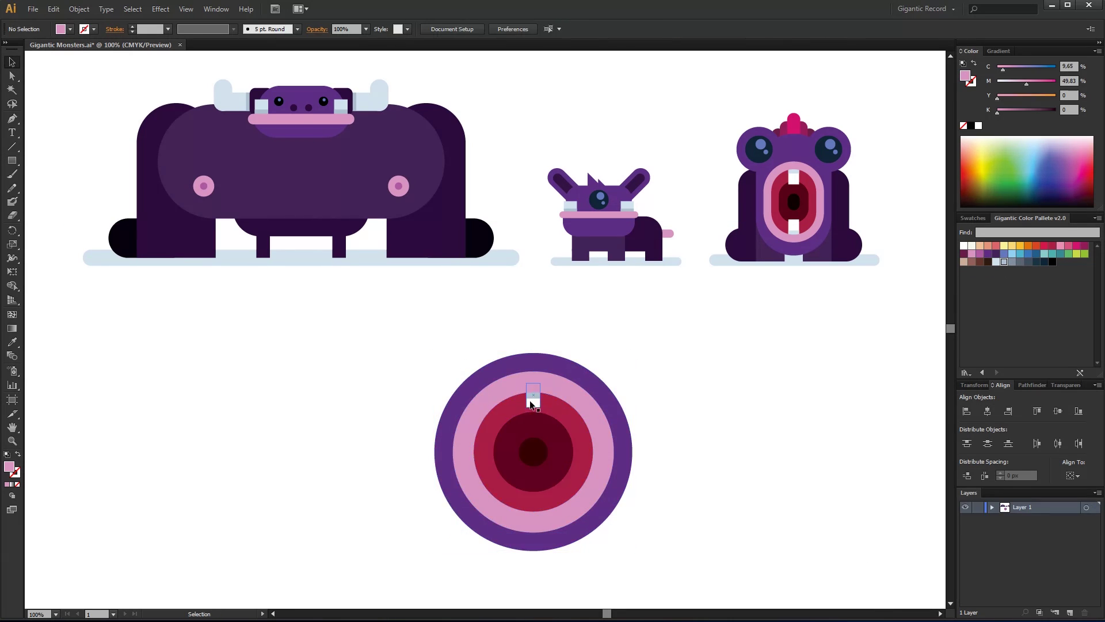
{"action": "double_click", "coordinate": [531, 395]}
{"action": "key", "text": "Escape"}
{"action": "left_click", "coordinate": [533, 452], "text": "alt"}
{"action": "left_click", "coordinate": [845, 454]}
- Scale the round mouth group down and draw a circle to its left
{"action": "key", "text": "v"}
{"action": "left_click", "coordinate": [461, 513]}
{"action": "left_click_drag", "start_coordinate": [461, 514], "coordinate": [574, 486]}
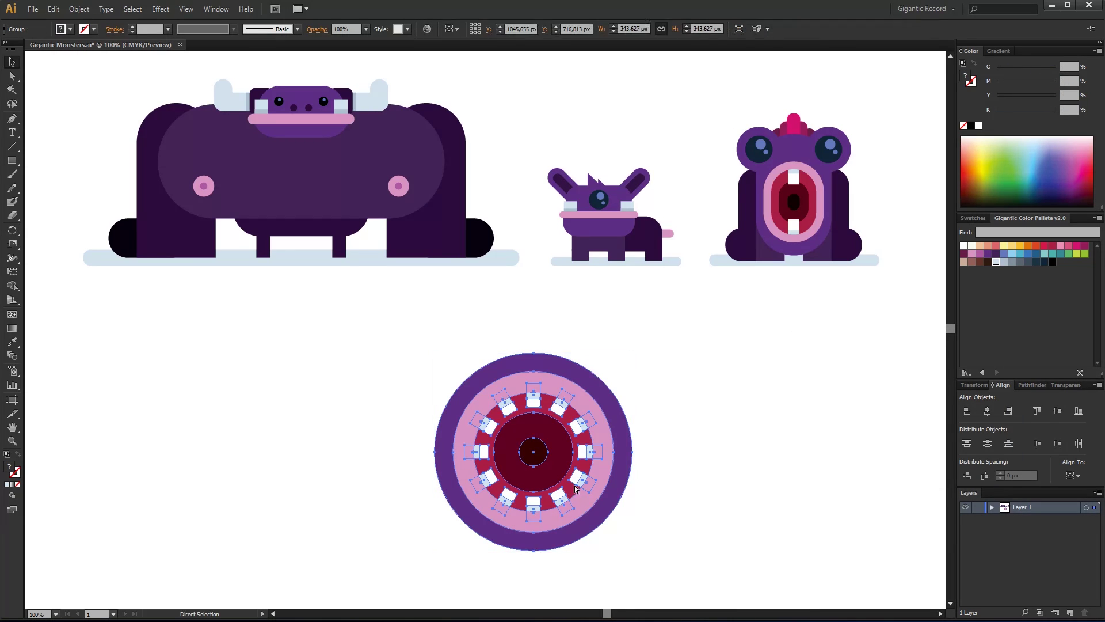
{"action": "left_click", "coordinate": [632, 410]}
{"action": "left_click", "coordinate": [12, 160]}
{"action": "left_click", "coordinate": [45, 187]}
{"action": "left_click_drag", "start_coordinate": [270, 485], "coordinate": [363, 391]}
- Finish the eye with a purple circle and blue highlight, and place it above the mouth
{"action": "left_click", "coordinate": [988, 253]}
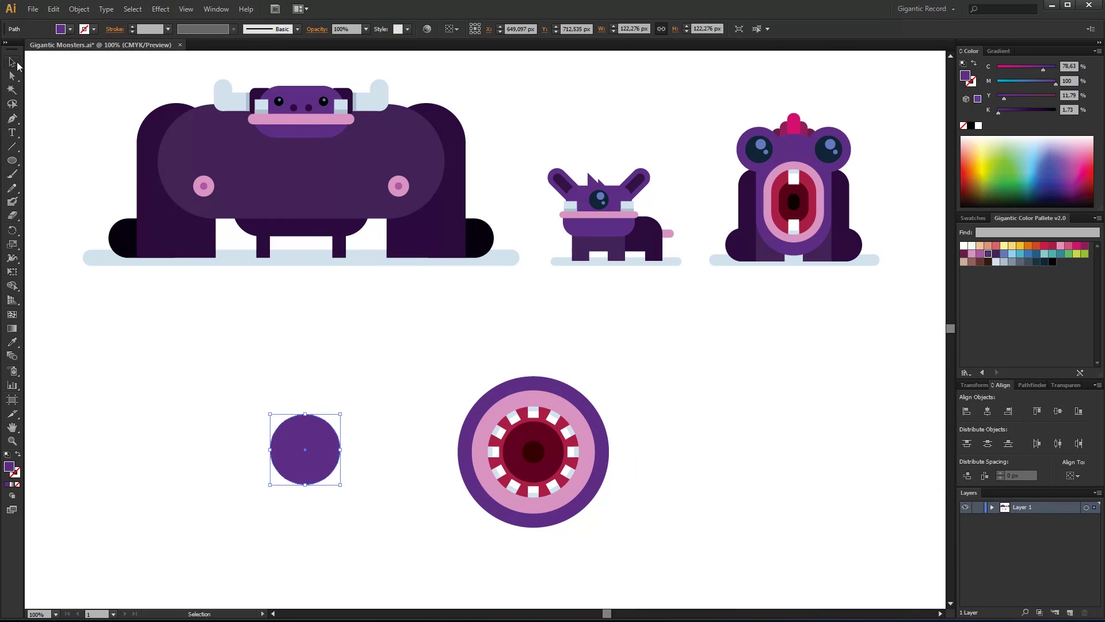
{"action": "key", "text": "v"}
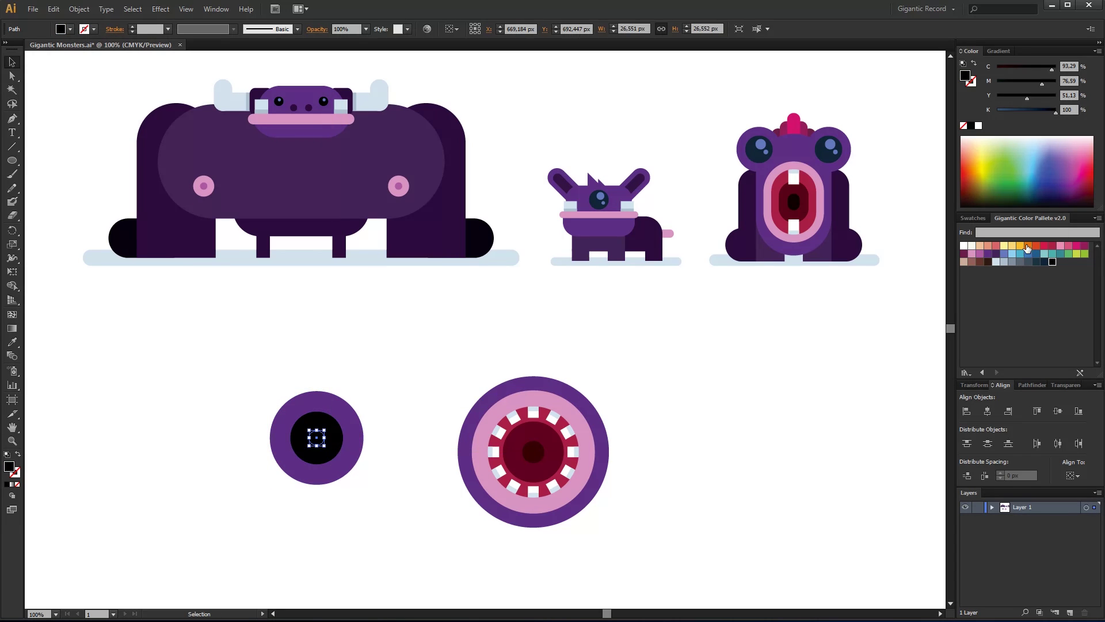
{"action": "left_click", "coordinate": [1004, 253]}
{"action": "left_click_drag", "start_coordinate": [319, 442], "coordinate": [320, 433]}
{"action": "left_click_drag", "start_coordinate": [384, 410], "coordinate": [323, 443]}
{"action": "left_click_drag", "start_coordinate": [345, 406], "coordinate": [563, 325]}
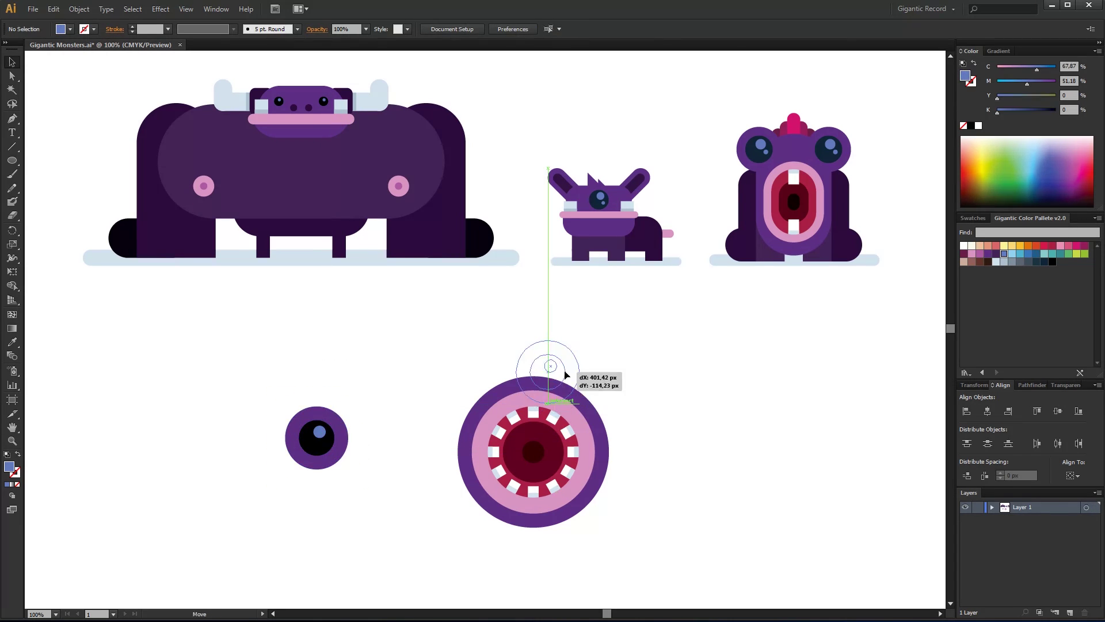
- Copy the eye around the mouth centre at 45° steps, then delete the extra lower eyes
{"action": "left_click_drag", "start_coordinate": [617, 368], "coordinate": [449, 535]}
{"action": "left_click", "coordinate": [547, 352]}
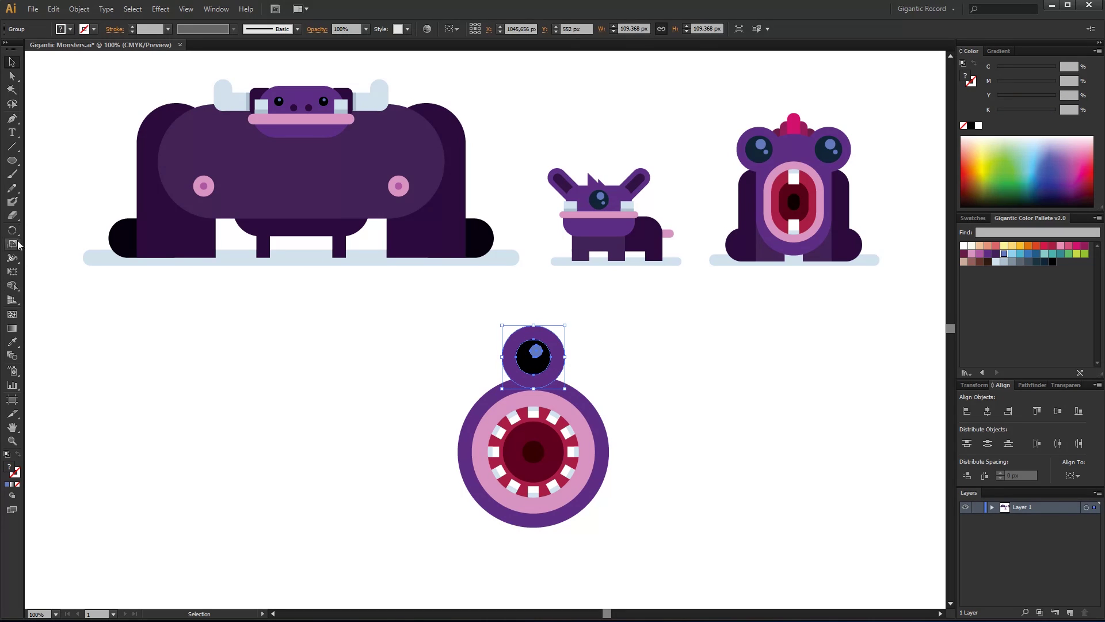
{"action": "key", "text": "r"}
{"action": "left_click", "coordinate": [533, 452], "text": "alt"}
{"action": "type", "text": "45"}
{"action": "left_click", "coordinate": [839, 454]}
{"action": "key", "text": "ctrl+d"}
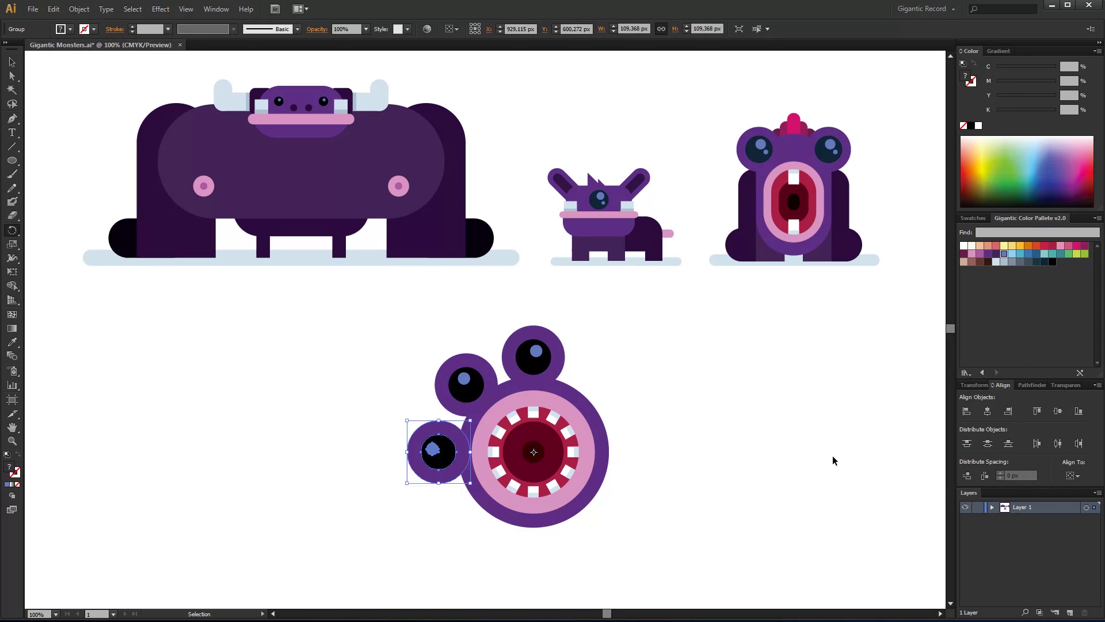
{"action": "key", "text": "ctrl+d"}
{"action": "key", "text": "ctrl+d"}
{"action": "key", "text": "ctrl+d"}
{"action": "key", "text": "Delete"}
{"action": "left_click", "coordinate": [612, 519]}
{"action": "key", "text": "Delete"}
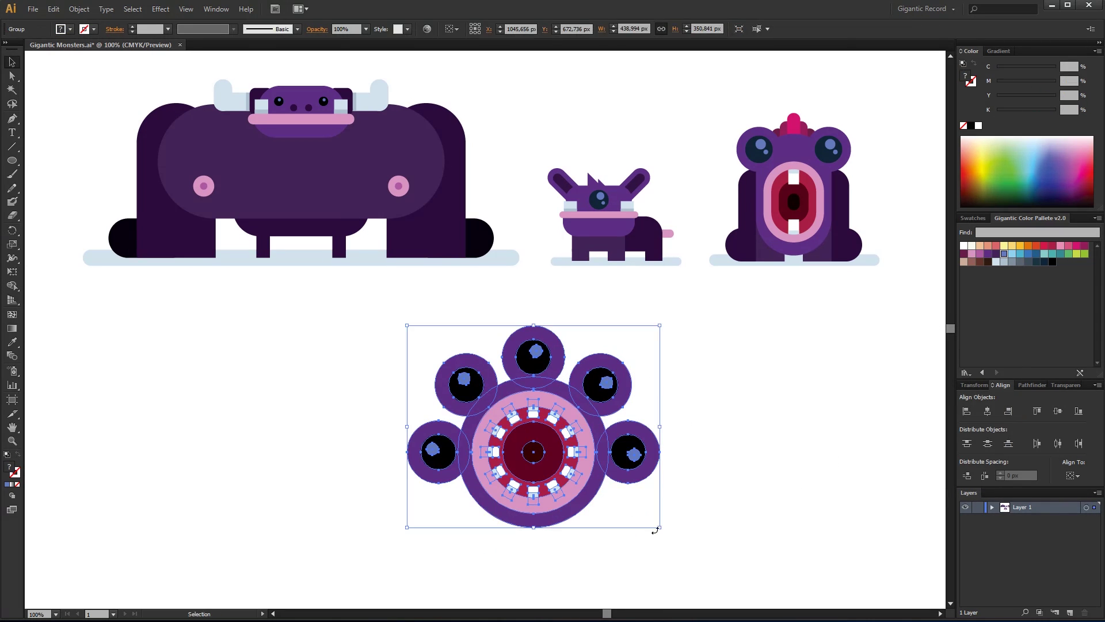
- Add a small purple leg below the mouth, sent behind the body
{"action": "left_click_drag", "start_coordinate": [11, 160], "coordinate": [52, 159]}
{"action": "mouse_move", "coordinate": [478, 480]}
{"action": "left_mouse_down"}
{"action": "mouse_move", "coordinate": [507, 513]}
{"action": "mouse_move", "coordinate": [538, 496]}
{"action": "left_mouse_up"}
{"action": "right_click", "coordinate": [538, 493]}
{"action": "left_click", "coordinate": [576, 557]}
{"action": "key", "text": "shift+ctrl+a"}
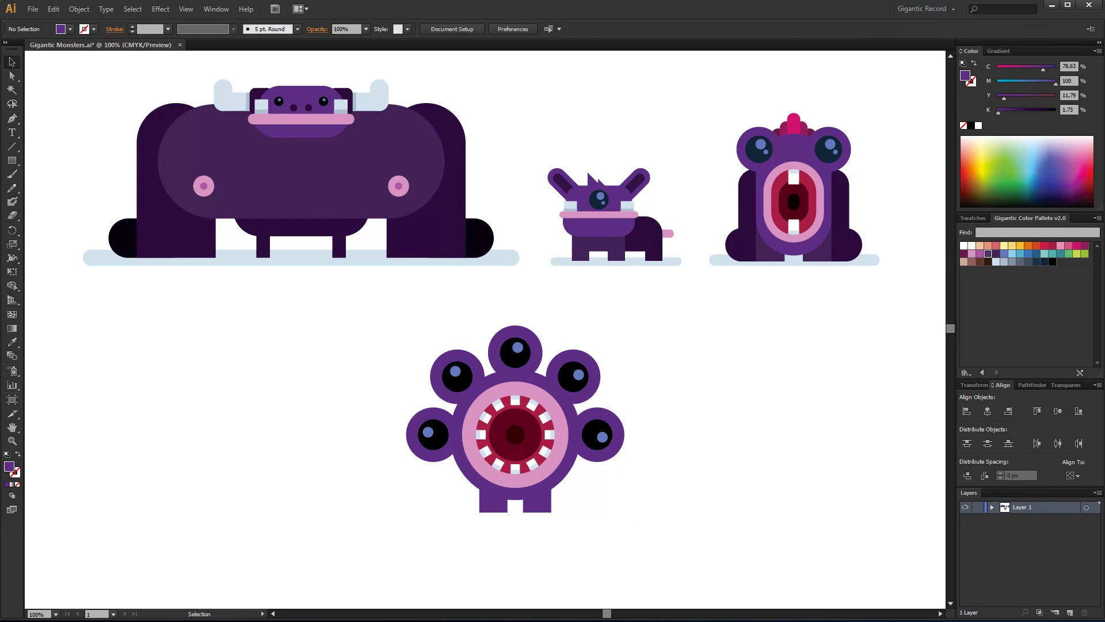
- Draw a dark purple rounded-rectangle side leg and place it at the lower left
{"action": "mouse_move", "coordinate": [314, 471]}
{"action": "left_mouse_down"}
{"action": "mouse_move", "coordinate": [293, 455]}
{"action": "mouse_move", "coordinate": [299, 488]}
{"action": "left_mouse_up"}
{"action": "key", "text": "i"}
{"action": "left_click", "coordinate": [192, 241]}
{"action": "key", "text": "v"}
{"action": "key", "text": "a"}
{"action": "key", "text": "v"}
{"action": "left_click_drag", "start_coordinate": [464, 495], "coordinate": [475, 496]}
{"action": "right_click", "coordinate": [458, 469]}
{"action": "key", "text": "Escape"}
- Mirror a copy of the leg to the lower right, behind the body
{"action": "key", "text": "ctrl+c"}
{"action": "key", "text": "ctrl+f"}
{"action": "right_click", "coordinate": [451, 486]}
{"action": "key", "text": "Escape"}
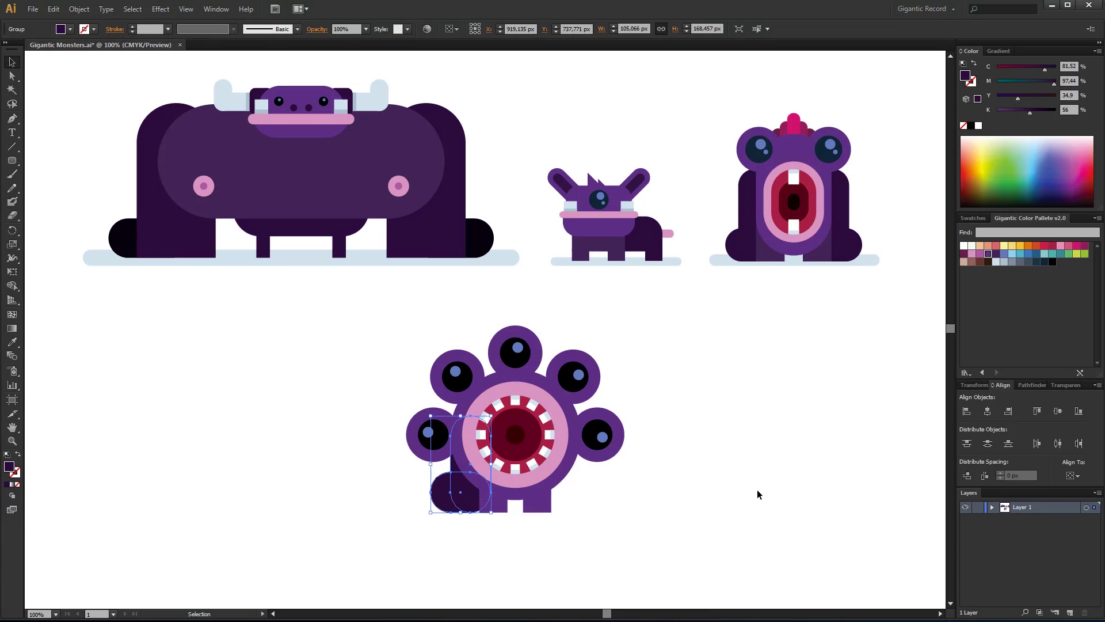
{"action": "right_click", "coordinate": [250, 270]}
{"action": "mouse_move", "coordinate": [461, 495]}
{"action": "left_mouse_down", "text": "alt"}
{"action": "mouse_move", "coordinate": [245, 297]}
{"action": "mouse_move", "coordinate": [632, 434]}
{"action": "mouse_move", "coordinate": [587, 496]}
{"action": "left_mouse_up", "text": "alt"}
{"action": "left_click", "coordinate": [397, 402]}
{"action": "key", "text": "Return"}
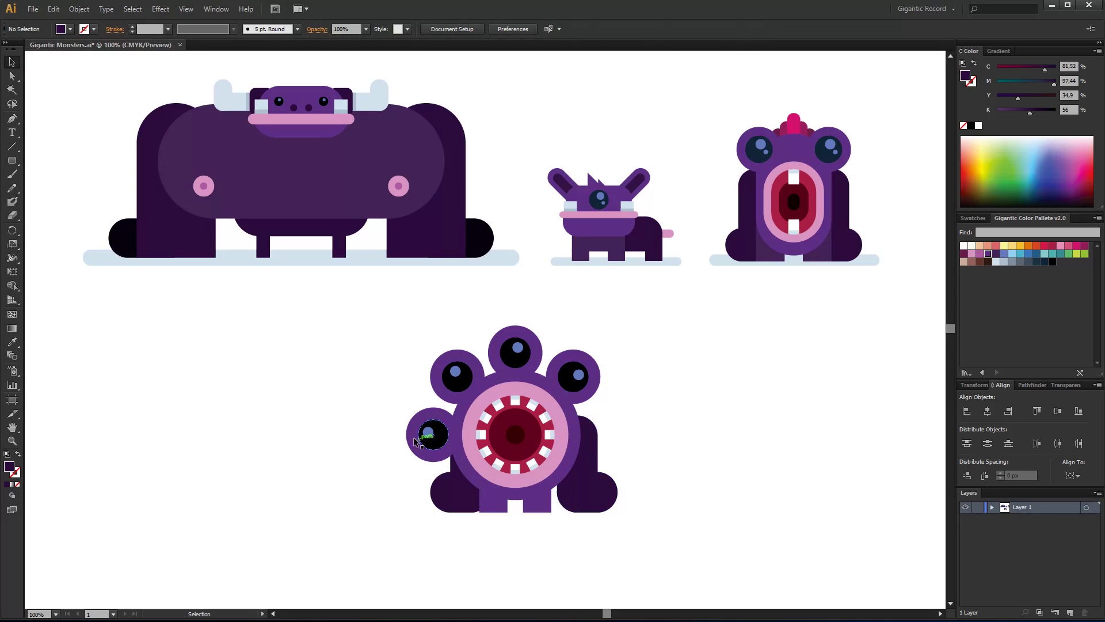
- Delete the leftmost side eye and add a light blue shadow bar underneath
{"action": "left_click", "coordinate": [415, 441]}
{"action": "key", "text": "Delete"}
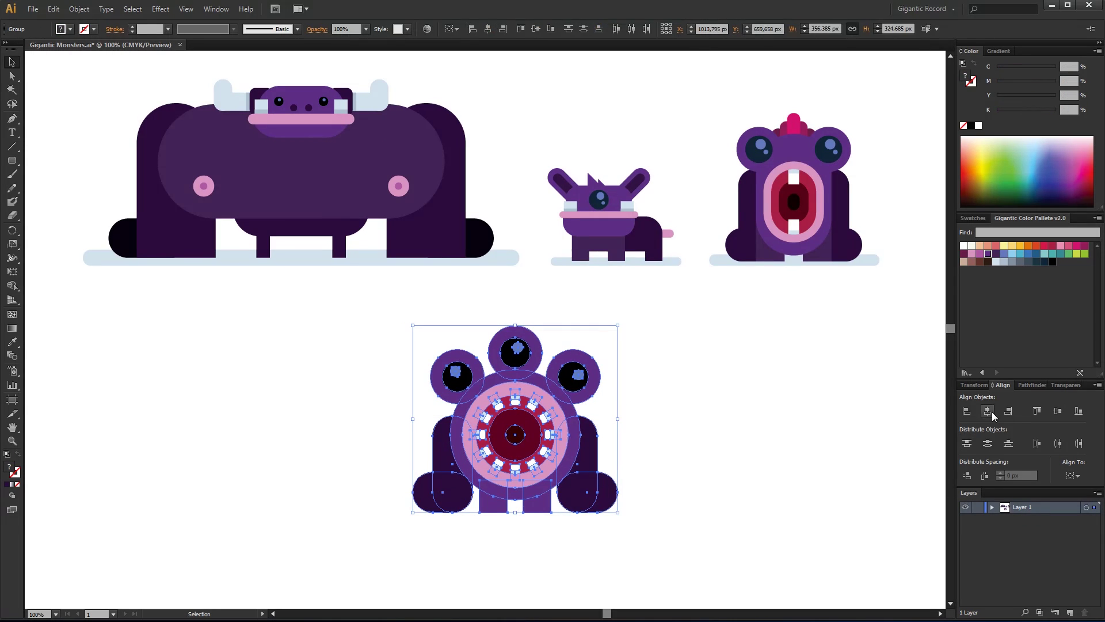
{"action": "left_click_drag", "start_coordinate": [380, 500], "coordinate": [636, 519]}
{"action": "left_click", "coordinate": [996, 262]}
{"action": "key", "text": "v"}
- Shrink the three-eyed monster and move it to the lower left
{"action": "left_click_drag", "start_coordinate": [869, 561], "coordinate": [411, 323]}
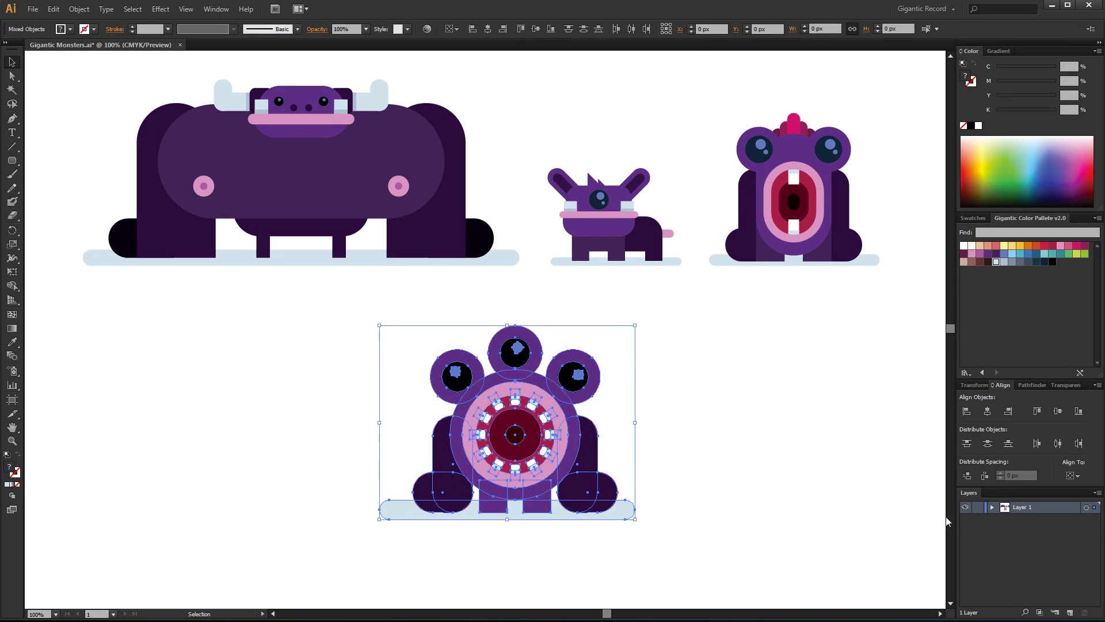
{"action": "left_click_drag", "start_coordinate": [636, 324], "coordinate": [606, 352]}
{"action": "left_click_drag", "start_coordinate": [518, 440], "coordinate": [210, 395]}
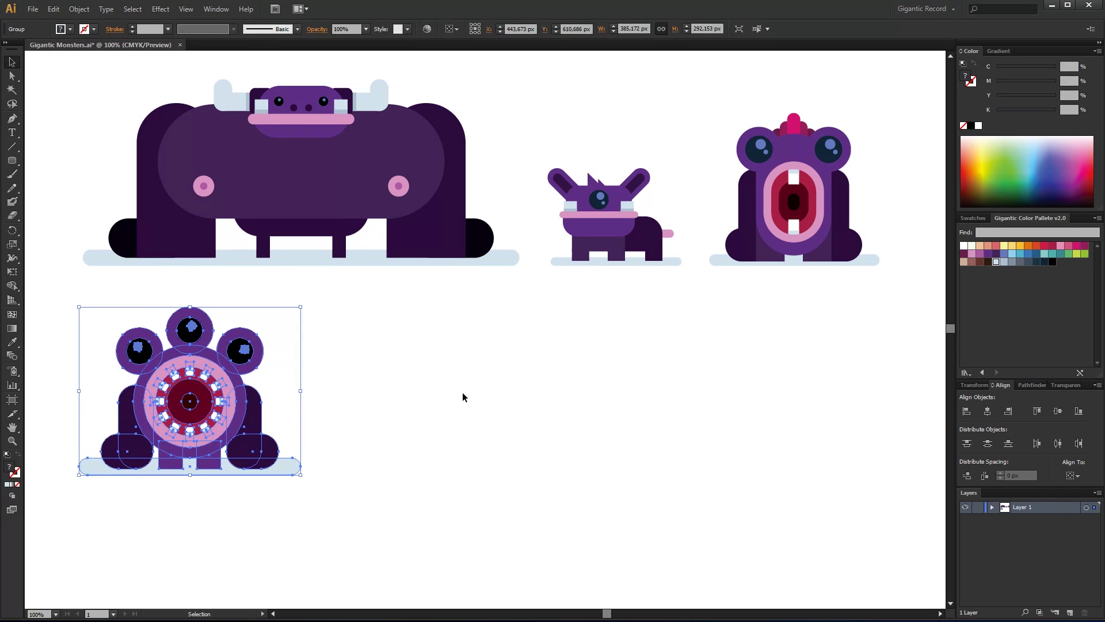
- Draw a wide purple rounded-rectangle head, then enlarge and reshape its left side
{"action": "left_click_drag", "start_coordinate": [511, 382], "coordinate": [657, 451]}
{"action": "key", "text": "v"}
{"action": "left_click_drag", "start_coordinate": [652, 380], "coordinate": [693, 364]}
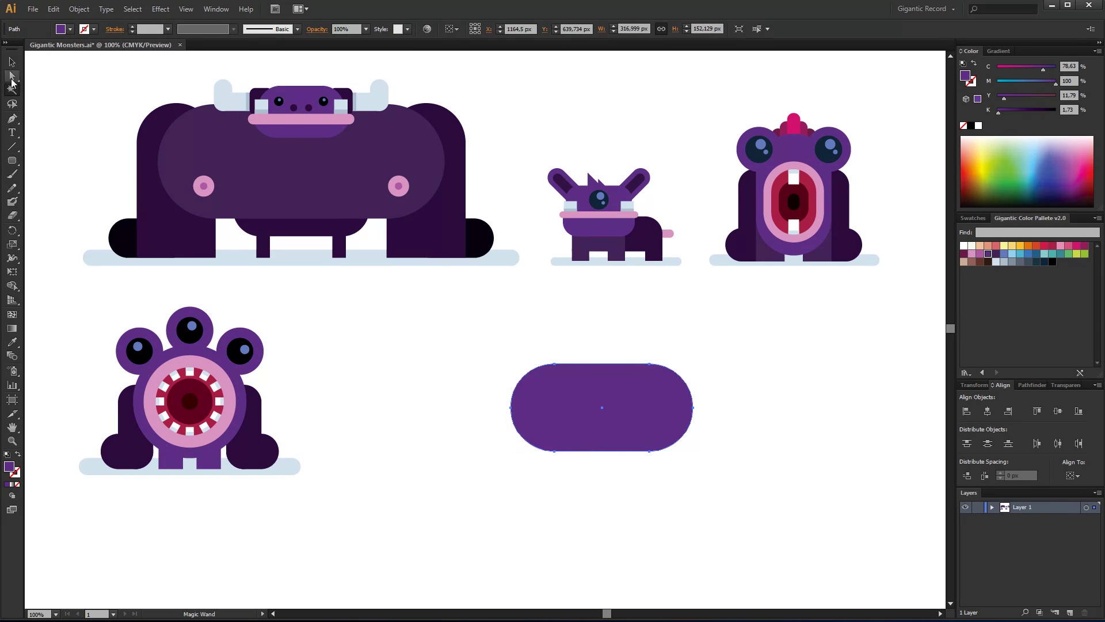
{"action": "key", "text": "a"}
{"action": "left_click_drag", "start_coordinate": [501, 357], "coordinate": [579, 468]}
{"action": "left_click_drag", "start_coordinate": [511, 416], "coordinate": [528, 417]}
- Add black ellipse eyes with highlights on the head
{"action": "key", "text": "l"}
{"action": "left_click_drag", "start_coordinate": [577, 451], "coordinate": [584, 452]}
{"action": "key", "text": "v"}
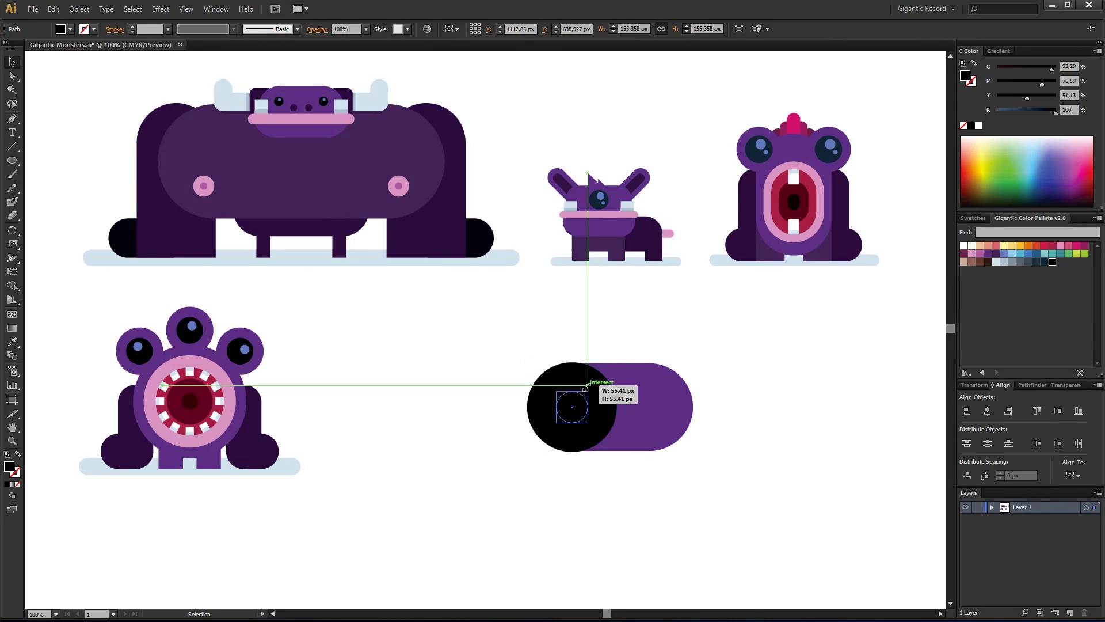
{"action": "left_click_drag", "start_coordinate": [586, 384], "coordinate": [587, 385]}
{"action": "left_click", "coordinate": [563, 413], "text": "shift"}
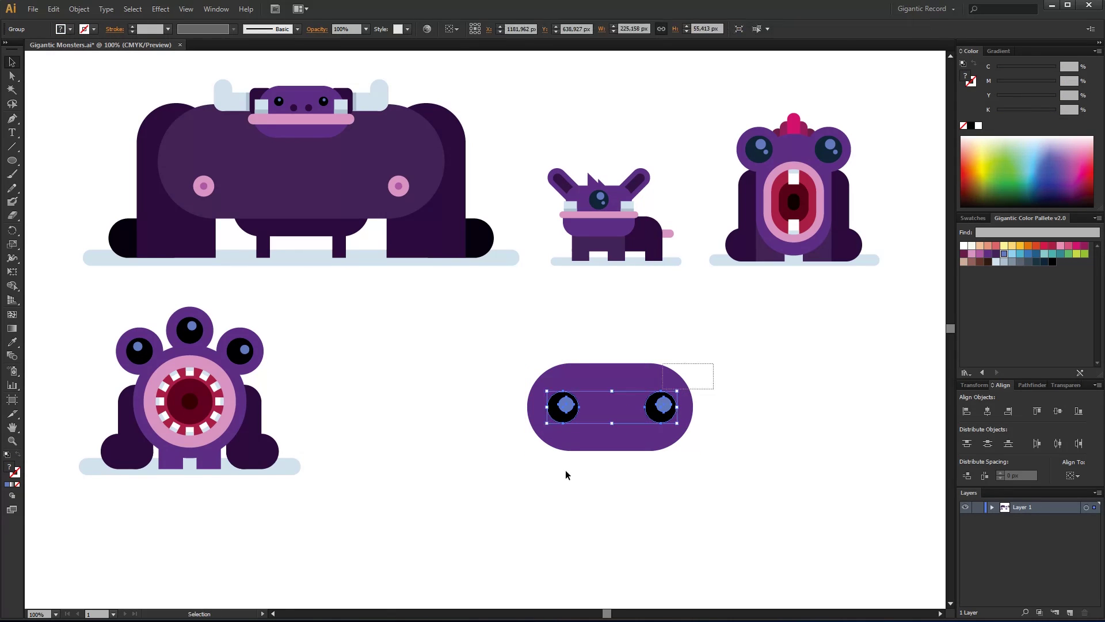
- Add a pink rounded-rectangle snout between the eyes
{"action": "left_click", "coordinate": [11, 161]}
{"action": "left_click_drag", "start_coordinate": [389, 373], "coordinate": [448, 457]}
{"action": "left_click_drag", "start_coordinate": [599, 442], "coordinate": [632, 447]}
{"action": "key", "text": "ctrl+shift+a"}
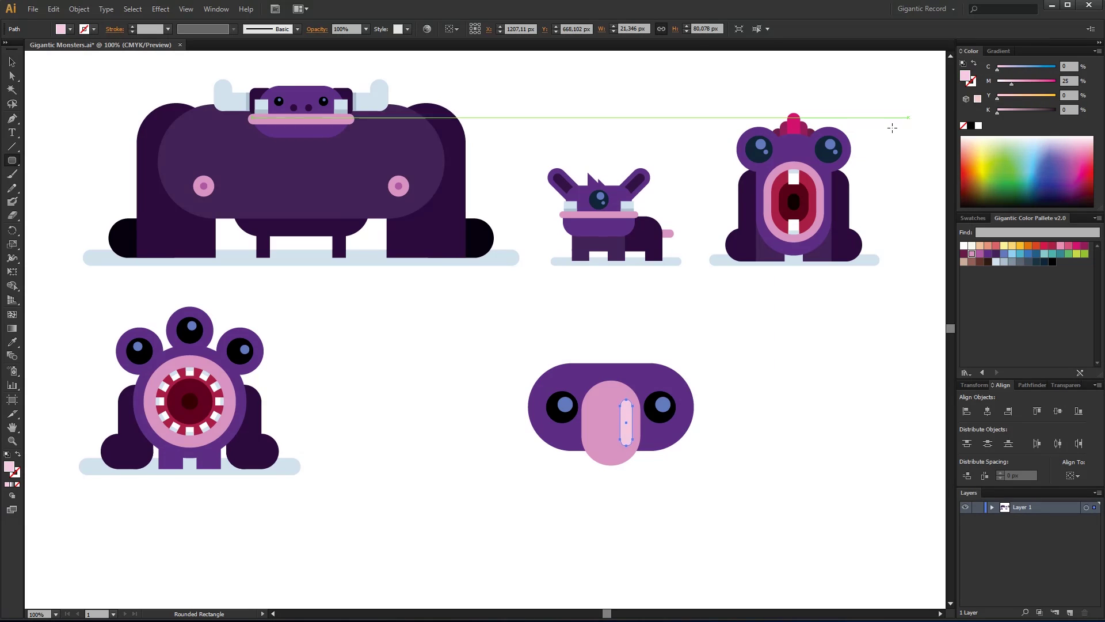
{"action": "left_click", "coordinate": [623, 433]}
- Add a dark purple body behind the face, with a gap between the legs cut by Minus Front
{"action": "key", "text": "m"}
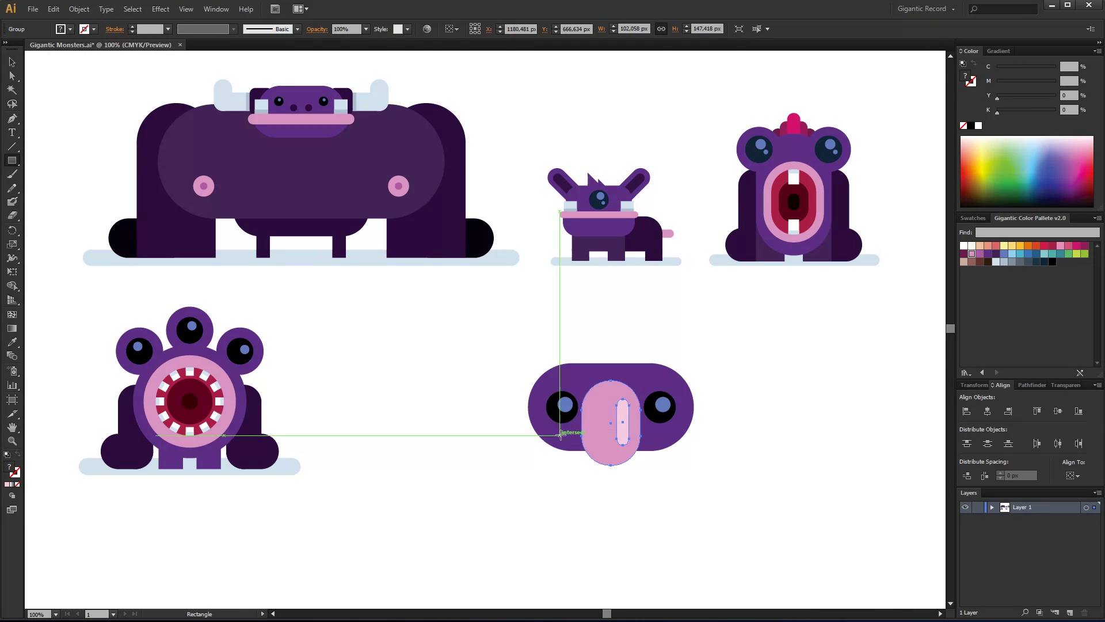
{"action": "left_click_drag", "start_coordinate": [664, 481], "coordinate": [664, 482]}
{"action": "key", "text": "ctrl+shift+bracketleft"}
{"action": "key", "text": "v"}
{"action": "left_click", "coordinate": [730, 373]}
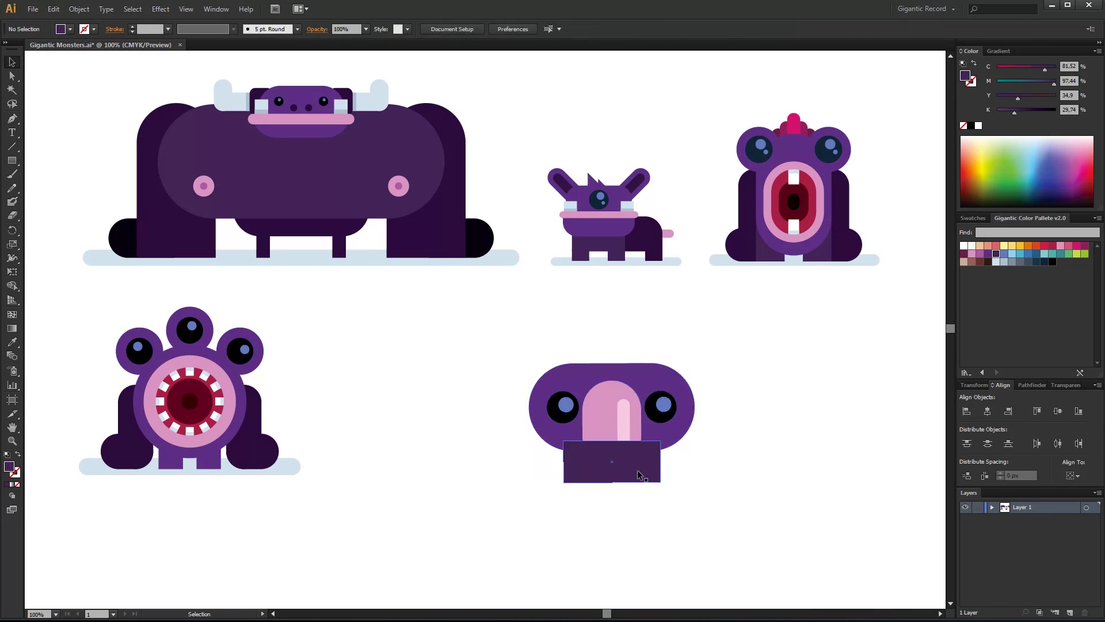
{"action": "left_click_drag", "start_coordinate": [575, 494], "coordinate": [582, 498]}
{"action": "key", "text": "v"}
{"action": "left_click", "coordinate": [645, 472], "text": "shift"}
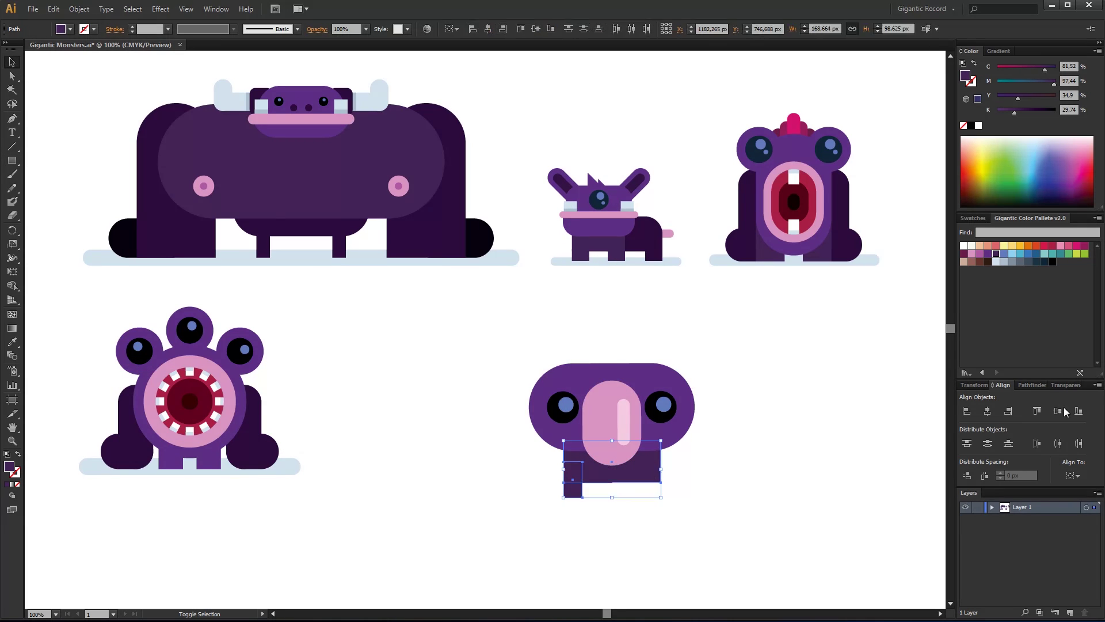
{"action": "key", "text": "ctrl+shift+F9"}
- Add dark purple rounded side legs on both sides, behind the head
{"action": "left_click_drag", "start_coordinate": [379, 356], "coordinate": [426, 468]}
{"action": "key", "text": "i"}
{"action": "left_click", "coordinate": [301, 228]}
{"action": "left_click_drag", "start_coordinate": [414, 392], "coordinate": [412, 392]}
{"action": "mouse_move", "coordinate": [395, 438]}
{"action": "left_mouse_down"}
{"action": "mouse_move", "coordinate": [553, 455]}
{"action": "mouse_move", "coordinate": [660, 487]}
{"action": "left_mouse_up"}
{"action": "key", "text": "ctrl+shift+bracketleft"}
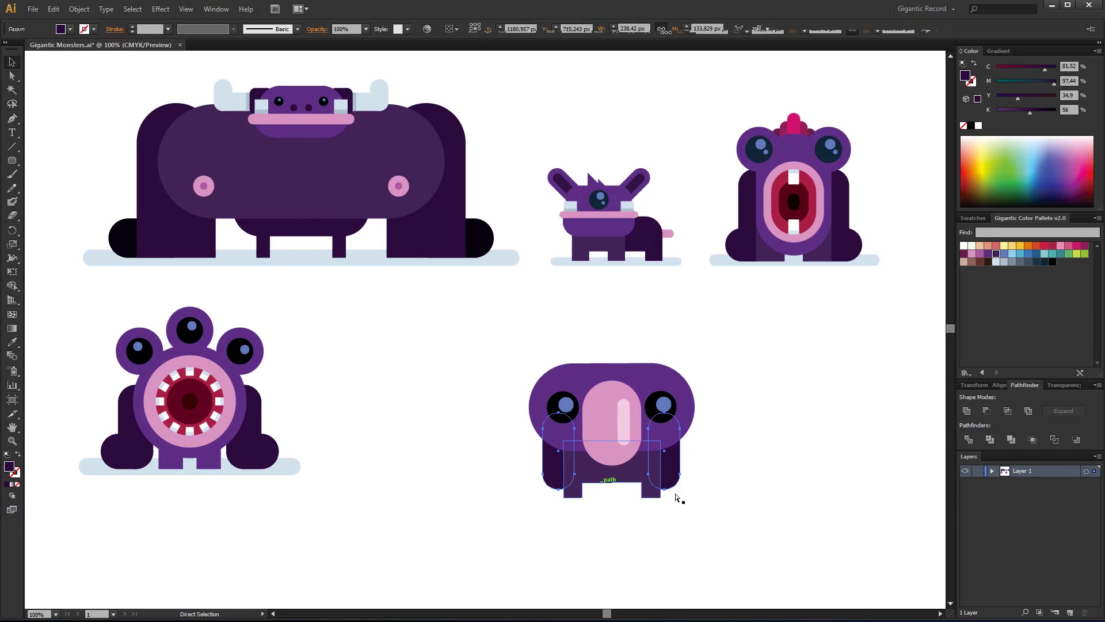
- Draw a magenta wing bar left of the head, with a darker magenta copy behind
{"action": "key", "text": "shift+F7"}
{"action": "left_click_drag", "start_coordinate": [329, 344], "coordinate": [490, 373]}
{"action": "left_click", "coordinate": [1076, 245]}
{"action": "key", "text": "v"}
{"action": "mouse_move", "coordinate": [409, 358]}
{"action": "left_mouse_down", "text": "alt"}
{"action": "mouse_move", "coordinate": [430, 381]}
{"action": "mouse_move", "coordinate": [397, 460]}
{"action": "left_mouse_up", "text": "alt"}
{"action": "left_click", "coordinate": [1085, 245]}
{"action": "right_click", "coordinate": [468, 370]}
{"action": "left_click", "coordinate": [639, 565]}
- Group three wing bars, tilt the left wing upward and mirror a copy to the right
{"action": "mouse_move", "coordinate": [509, 454]}
{"action": "left_mouse_down"}
{"action": "mouse_move", "coordinate": [408, 454]}
{"action": "mouse_move", "coordinate": [403, 399]}
{"action": "left_mouse_up"}
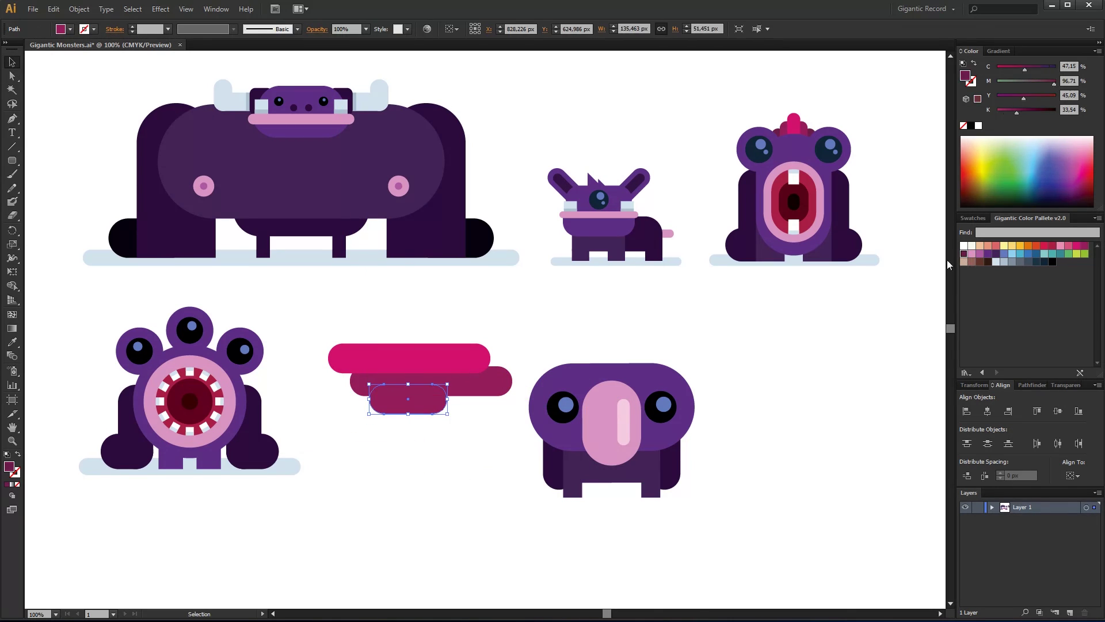
{"action": "mouse_move", "coordinate": [399, 461]}
{"action": "left_mouse_down"}
{"action": "mouse_move", "coordinate": [523, 338]}
{"action": "mouse_move", "coordinate": [435, 291]}
{"action": "mouse_move", "coordinate": [429, 313]}
{"action": "left_mouse_up"}
{"action": "key", "text": "ctrl+g"}
{"action": "mouse_move", "coordinate": [516, 424]}
{"action": "left_mouse_down", "text": "alt+shift"}
{"action": "mouse_move", "coordinate": [741, 424]}
{"action": "mouse_move", "coordinate": [719, 424]}
{"action": "left_mouse_up", "text": "alt+shift"}
{"action": "left_click_drag", "start_coordinate": [421, 323], "coordinate": [948, 426]}
- Shrink the winged monster and move it beside the three-eyed monster
{"action": "left_click_drag", "start_coordinate": [786, 336], "coordinate": [579, 430]}
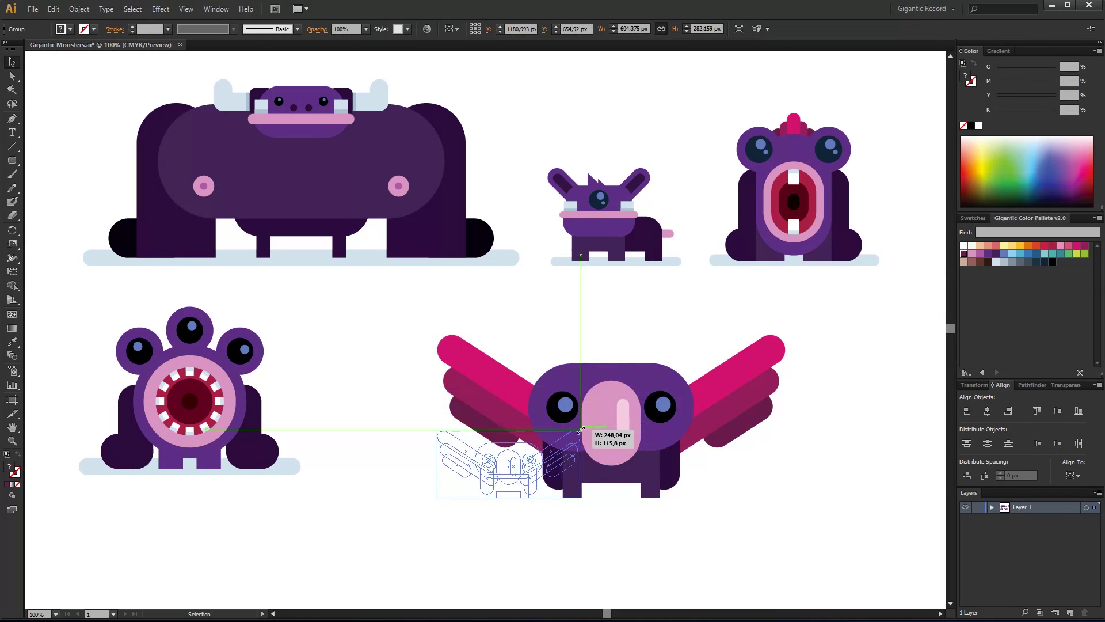
{"action": "left_click_drag", "start_coordinate": [506, 451], "coordinate": [375, 379]}
{"action": "left_click_drag", "start_coordinate": [333, 459], "coordinate": [422, 474]}
- Colour the ground shadow bar pale blue-grey, then draw a new rounded rectangle
{"action": "left_click", "coordinate": [996, 262]}
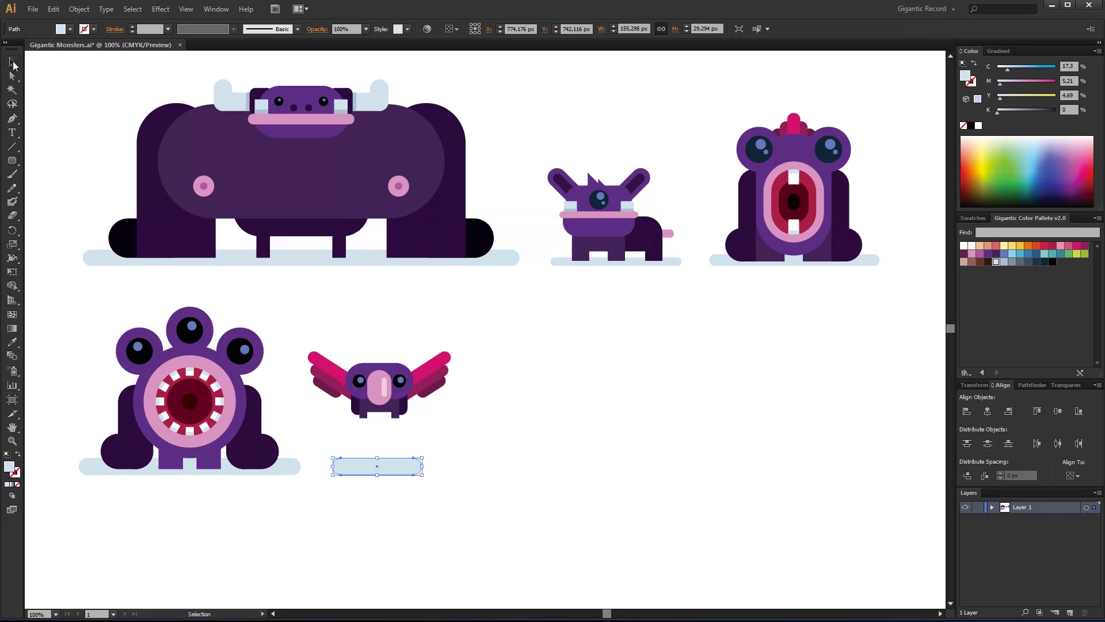
{"action": "key", "text": "v"}
{"action": "left_click", "coordinate": [937, 399]}
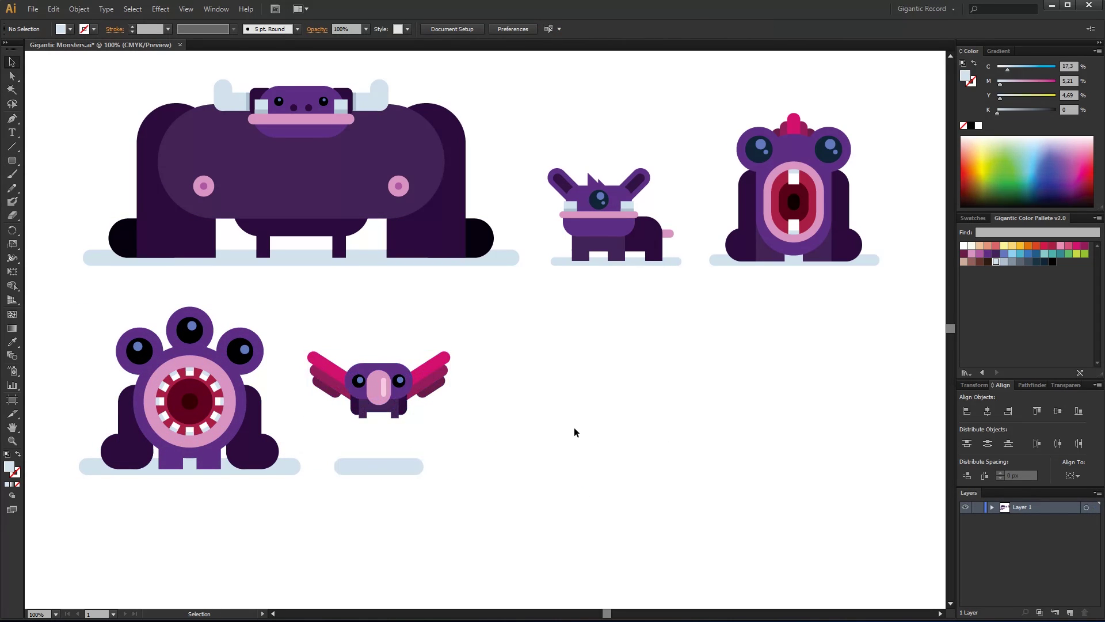
{"action": "left_click_drag", "start_coordinate": [682, 540], "coordinate": [682, 540]}
- Make a purple bowl by subtracting a rectangle from a large rounded shape's top half
{"action": "left_click_drag", "start_coordinate": [577, 350], "coordinate": [739, 570]}
{"action": "left_click_drag", "start_coordinate": [508, 335], "coordinate": [798, 470]}
{"action": "left_click", "coordinate": [1025, 385]}
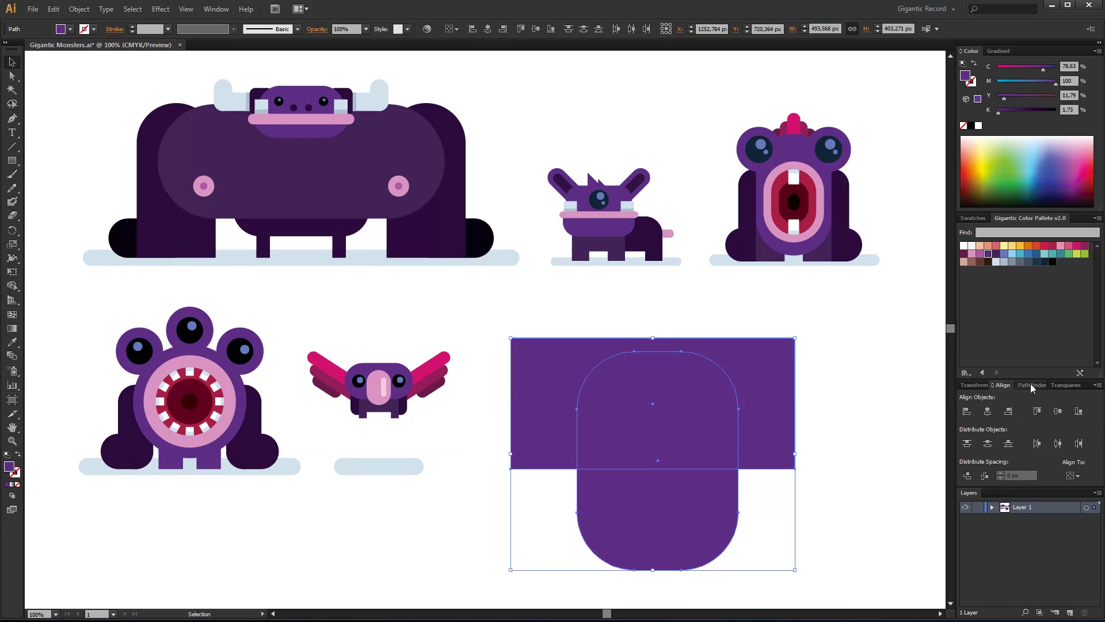
{"action": "left_click", "coordinate": [986, 410]}
{"action": "key", "text": "v"}
{"action": "left_click_drag", "start_coordinate": [719, 436], "coordinate": [719, 436]}
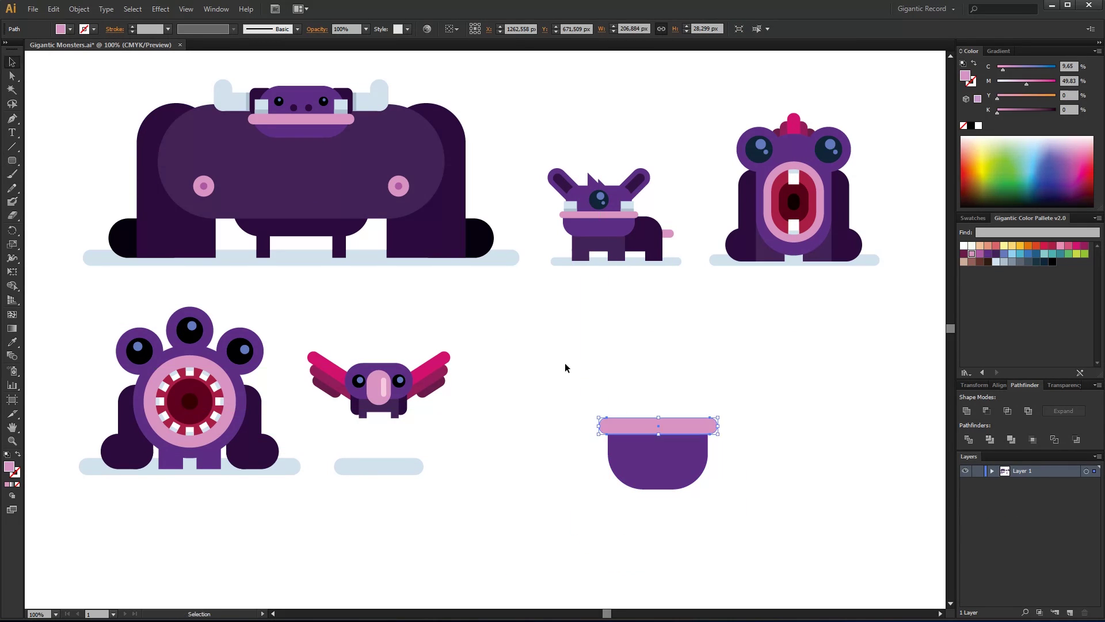
{"action": "left_click", "coordinate": [972, 253]}
- Cut the lower half off a tall pill with Minus Front to form an arch
{"action": "left_click_drag", "start_coordinate": [505, 326], "coordinate": [566, 455]}
{"action": "key", "text": "m"}
{"action": "left_click_drag", "start_coordinate": [465, 485], "coordinate": [581, 386]}
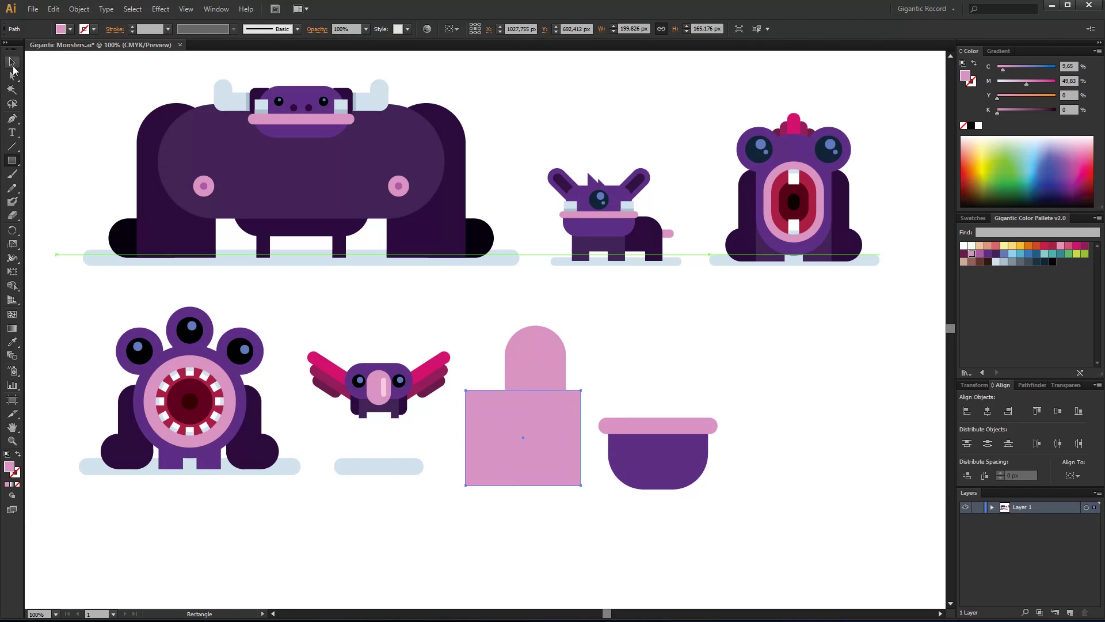
{"action": "left_click", "coordinate": [1025, 384]}
{"action": "left_click", "coordinate": [986, 411]}
{"action": "left_click", "coordinate": [988, 254]}
{"action": "key", "text": "v"}
- Place the arch on the bowl behind the pink lip, centred horizontally
{"action": "mouse_move", "coordinate": [564, 340]}
{"action": "left_mouse_down"}
{"action": "mouse_move", "coordinate": [653, 380]}
{"action": "mouse_move", "coordinate": [671, 371]}
{"action": "left_mouse_up"}
{"action": "right_click", "coordinate": [672, 371]}
{"action": "left_click", "coordinate": [817, 561]}
{"action": "left_click", "coordinate": [1001, 384]}
{"action": "left_click", "coordinate": [988, 411]}
{"action": "left_click", "coordinate": [657, 369]}
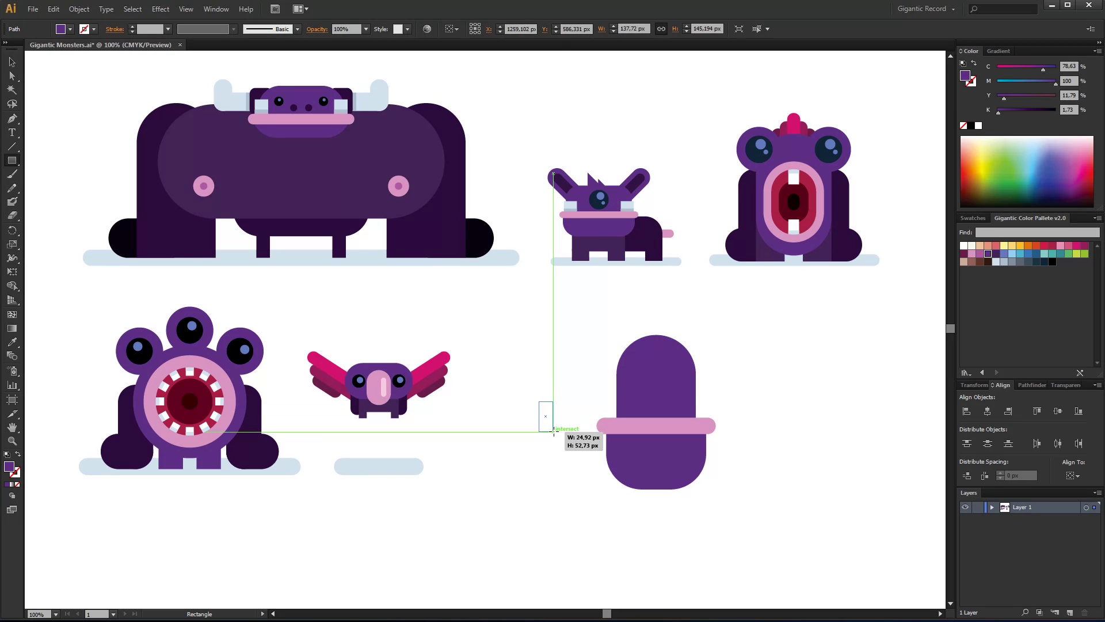
- Repeat the teeth into a row of seven along the lip and bring the lip in front
{"action": "left_click_drag", "start_coordinate": [547, 429], "coordinate": [643, 429]}
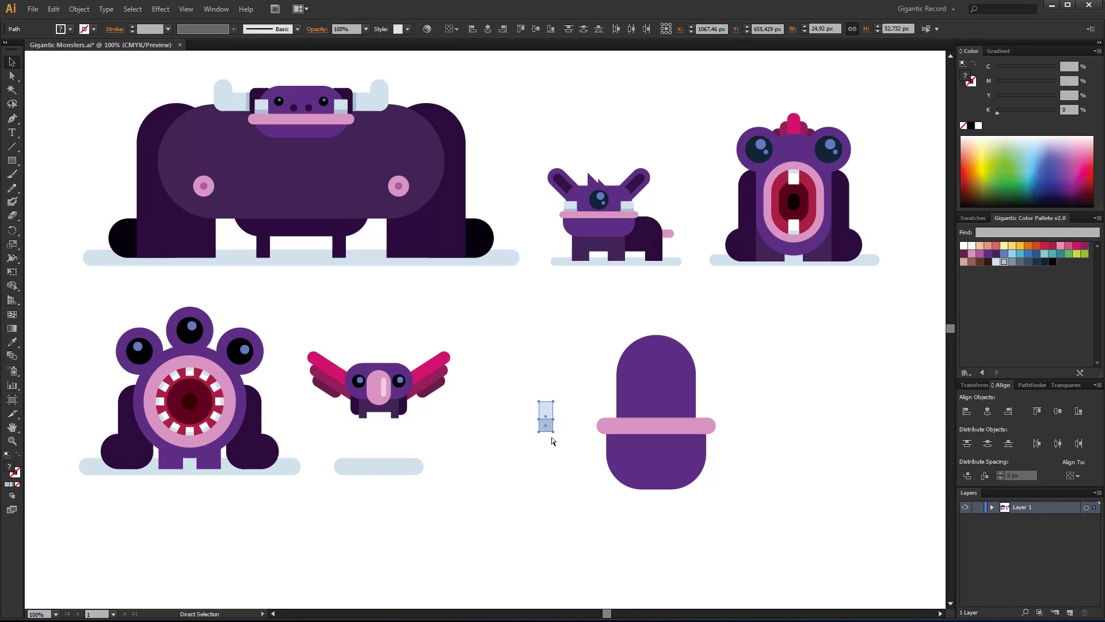
{"action": "key", "text": "ctrl+alt+b"}
{"action": "right_click", "coordinate": [710, 426]}
{"action": "left_click", "coordinate": [866, 590]}
- Draw a large black eye circle and another circle left of the bowl
{"action": "key", "text": "l"}
{"action": "key", "text": "v"}
{"action": "mouse_move", "coordinate": [544, 378]}
{"action": "left_mouse_down"}
{"action": "mouse_move", "coordinate": [588, 422]}
{"action": "mouse_move", "coordinate": [674, 378]}
{"action": "mouse_move", "coordinate": [652, 381]}
{"action": "mouse_move", "coordinate": [660, 369]}
{"action": "left_mouse_up"}
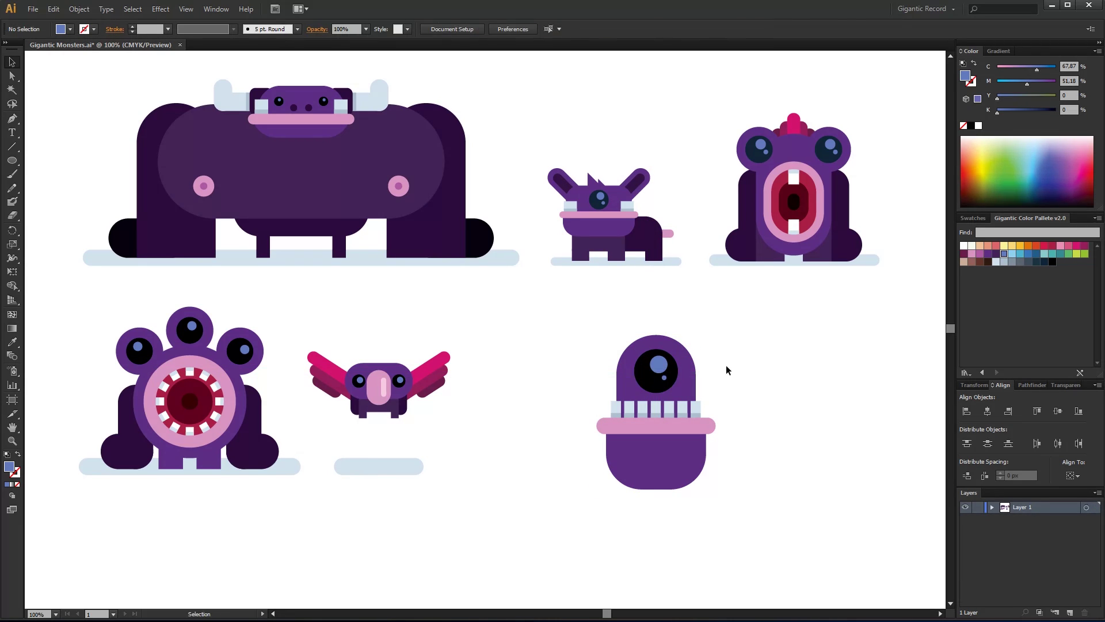
{"action": "key", "text": "l"}
{"action": "left_click_drag", "start_coordinate": [527, 369], "coordinate": [588, 429]}
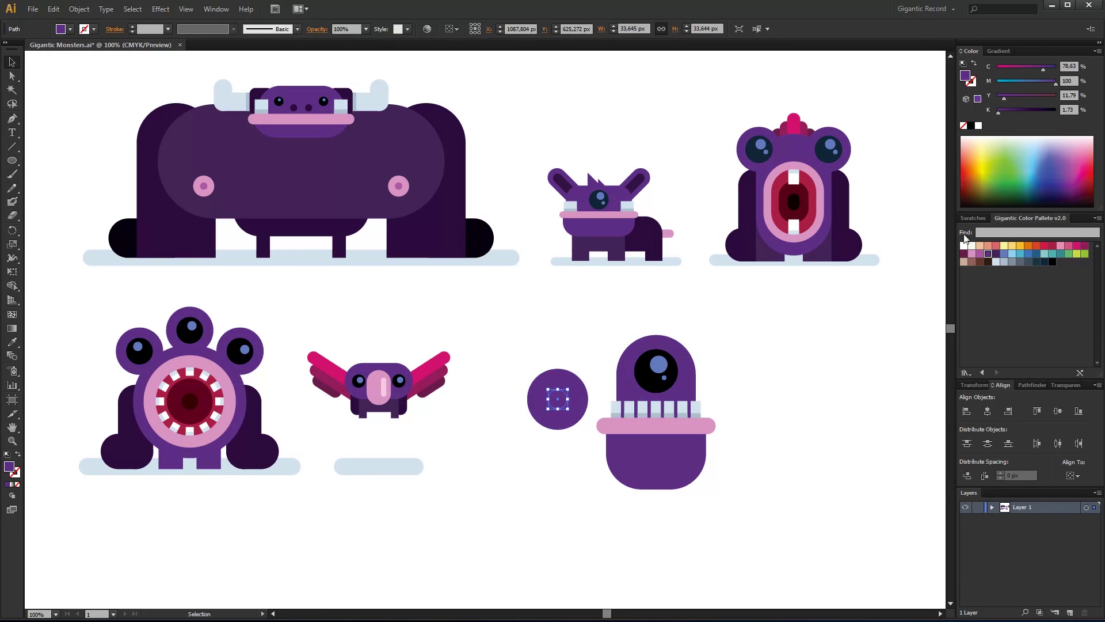
- Place the purple circle behind the one-eyed head as ears
{"action": "left_click_drag", "start_coordinate": [596, 387], "coordinate": [736, 368]}
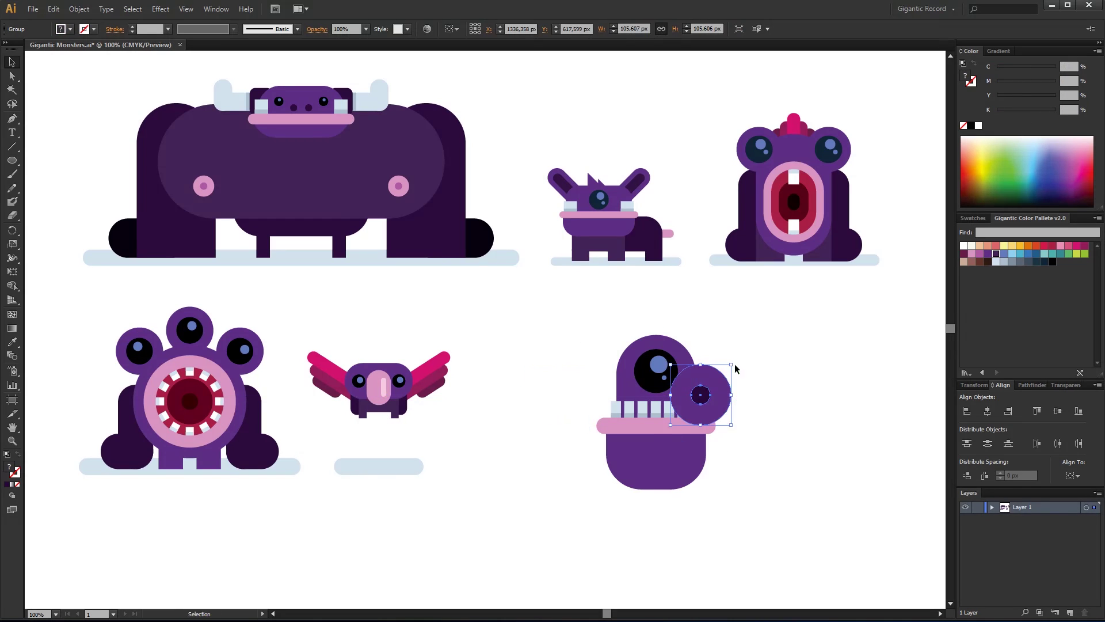
{"action": "double_click", "coordinate": [715, 400]}
{"action": "double_click", "coordinate": [735, 396]}
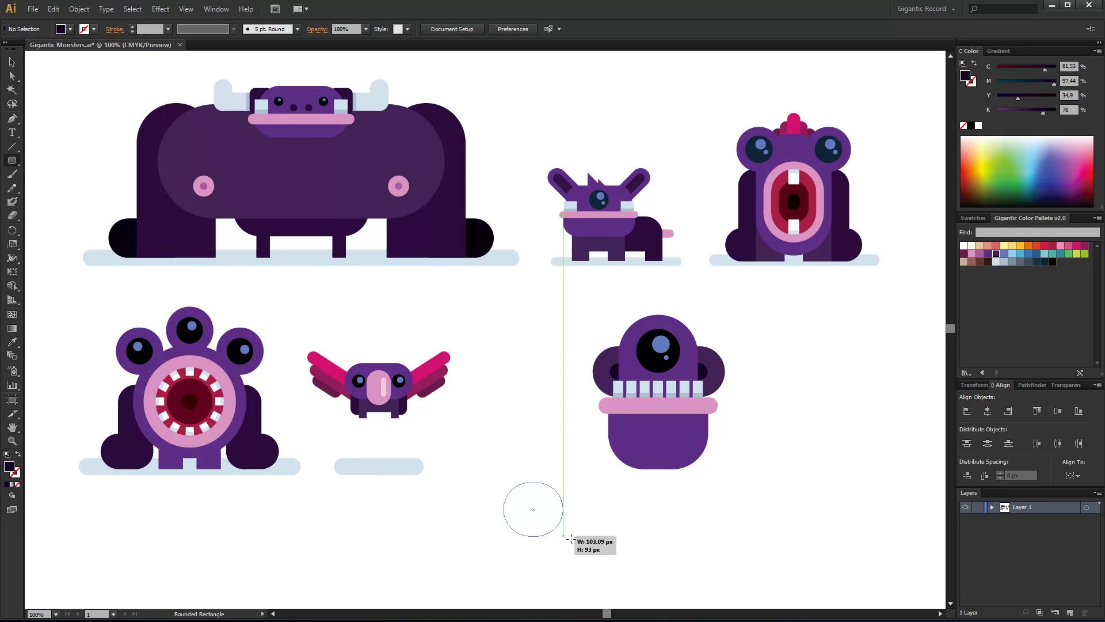
- Draw a purple ellipse body under the head and send it behind the monster
{"action": "left_click_drag", "start_coordinate": [506, 483], "coordinate": [605, 550]}
{"action": "key", "text": "v"}
{"action": "left_click_drag", "start_coordinate": [634, 483], "coordinate": [688, 472]}
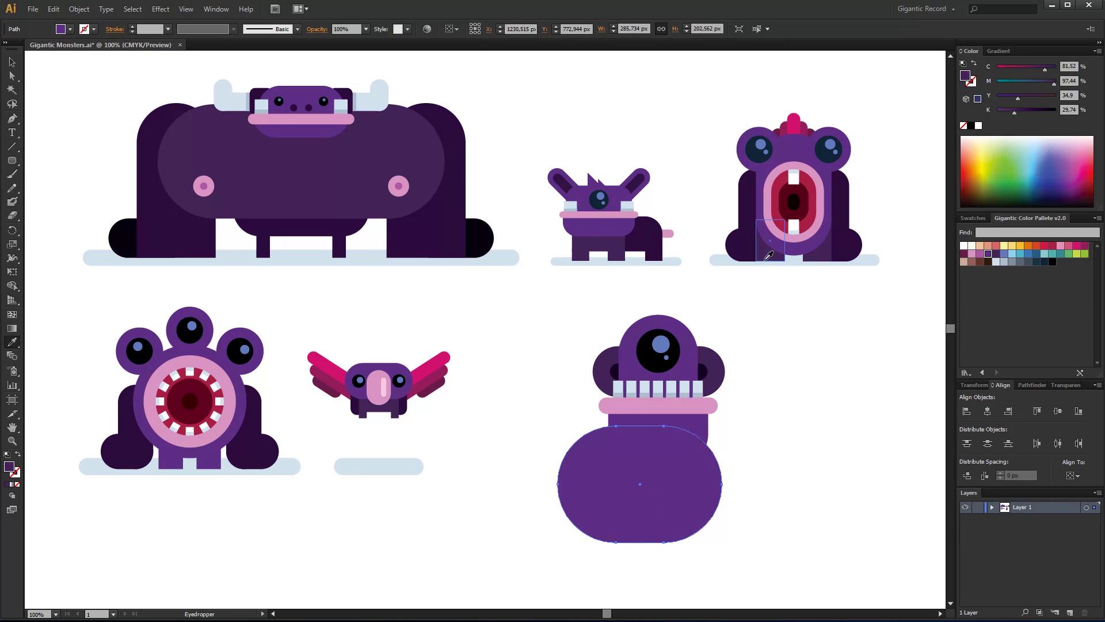
{"action": "right_click", "coordinate": [608, 489]}
{"action": "left_click", "coordinate": [765, 471]}
{"action": "left_click", "coordinate": [756, 409]}
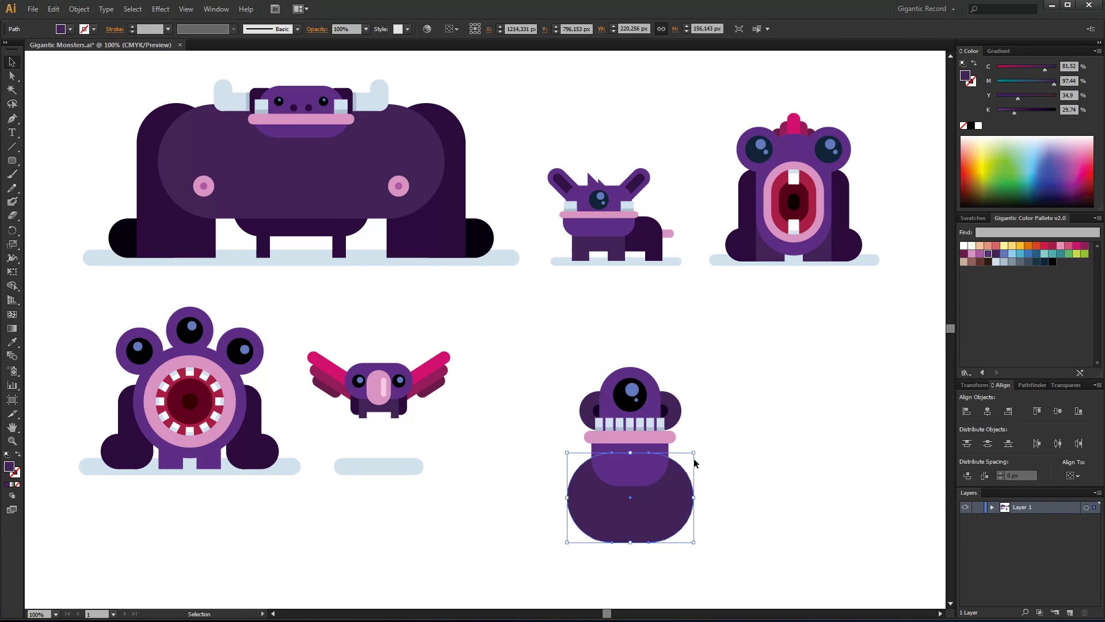
{"action": "left_click", "coordinate": [12, 61]}
{"action": "right_click", "coordinate": [601, 299]}
{"action": "left_click_drag", "start_coordinate": [547, 363], "coordinate": [711, 555]}
{"action": "left_click", "coordinate": [850, 247]}
- Copy a leg from another monster, enlarge it at lower right, and reflect a copy to the left
{"action": "double_click", "coordinate": [846, 245]}
{"action": "key", "text": "ctrl+c"}
{"action": "key", "text": "Escape"}
{"action": "key", "text": "ctrl+v"}
{"action": "mouse_move", "coordinate": [518, 345]}
{"action": "left_mouse_down"}
{"action": "mouse_move", "coordinate": [776, 369]}
{"action": "mouse_move", "coordinate": [714, 495]}
{"action": "left_mouse_up"}
{"action": "mouse_move", "coordinate": [728, 552]}
{"action": "left_mouse_down"}
{"action": "mouse_move", "coordinate": [738, 505]}
{"action": "mouse_move", "coordinate": [572, 506]}
{"action": "mouse_move", "coordinate": [624, 525]}
{"action": "mouse_move", "coordinate": [675, 515]}
{"action": "left_mouse_up"}
{"action": "right_click", "coordinate": [739, 506]}
{"action": "left_click", "coordinate": [876, 526]}
{"action": "left_click", "coordinate": [31, 190]}
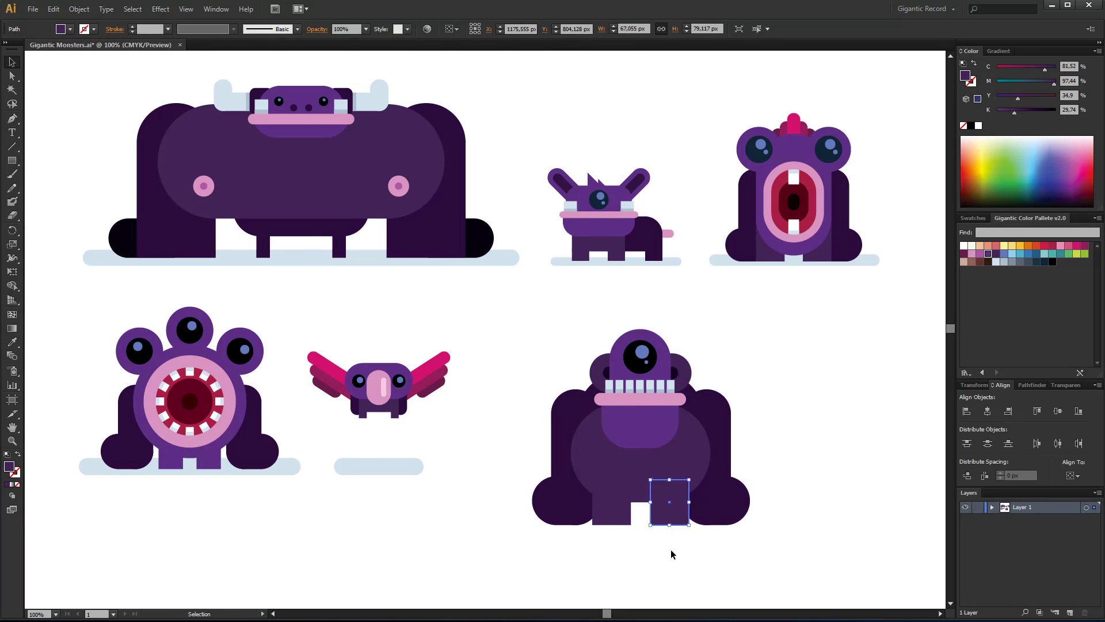
- Add a small rounded belly shape and a wide light-blue shadow bar beneath
{"action": "left_click_drag", "start_coordinate": [11, 161], "coordinate": [58, 173]}
{"action": "left_click_drag", "start_coordinate": [626, 480], "coordinate": [650, 487]}
{"action": "left_click_drag", "start_coordinate": [511, 517], "coordinate": [765, 535]}
{"action": "left_click", "coordinate": [997, 262]}
- Scale the one-eyed monster down and align it with the bottom-row monsters
{"action": "key", "text": "v"}
{"action": "left_click", "coordinate": [714, 437]}
{"action": "left_click_drag", "start_coordinate": [766, 330], "coordinate": [751, 339]}
{"action": "left_click", "coordinate": [644, 419]}
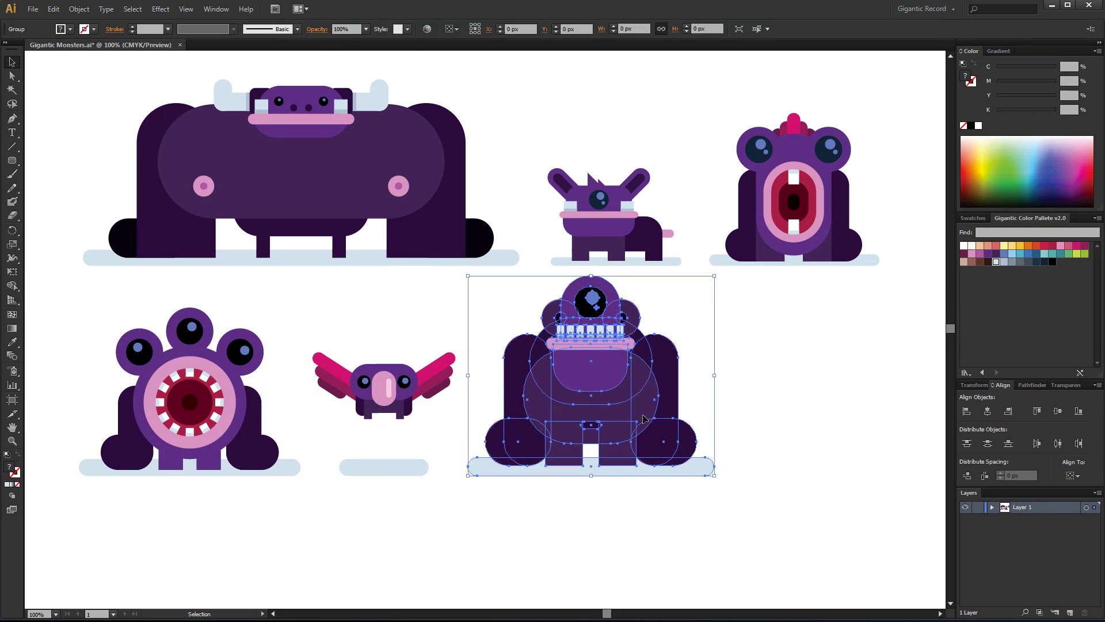
{"action": "left_click", "coordinate": [12, 160]}
- Draw a tall purple pill body with a black mouth cut flat on top and a pink lip
{"action": "left_click_drag", "start_coordinate": [732, 327], "coordinate": [852, 504]}
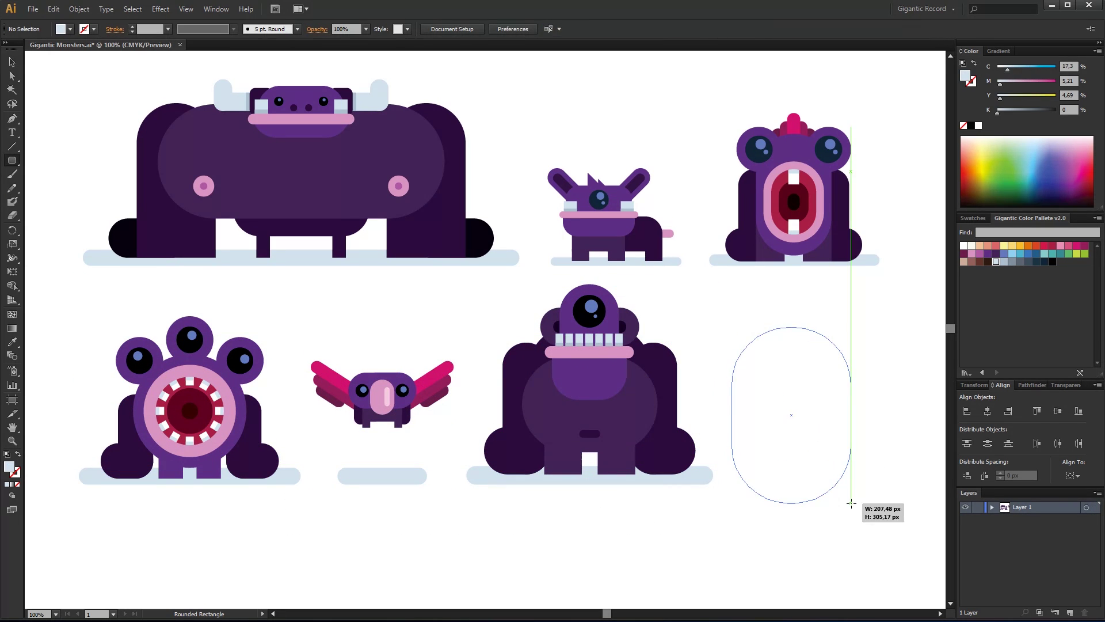
{"action": "left_click", "coordinate": [988, 253]}
{"action": "left_click", "coordinate": [1053, 261]}
{"action": "mouse_move", "coordinate": [804, 403]}
{"action": "left_mouse_down"}
{"action": "mouse_move", "coordinate": [852, 399]}
{"action": "mouse_move", "coordinate": [834, 407]}
{"action": "left_mouse_up"}
{"action": "key", "text": "shift+ctrl+F9"}
{"action": "left_click", "coordinate": [986, 410]}
{"action": "left_click", "coordinate": [972, 253]}
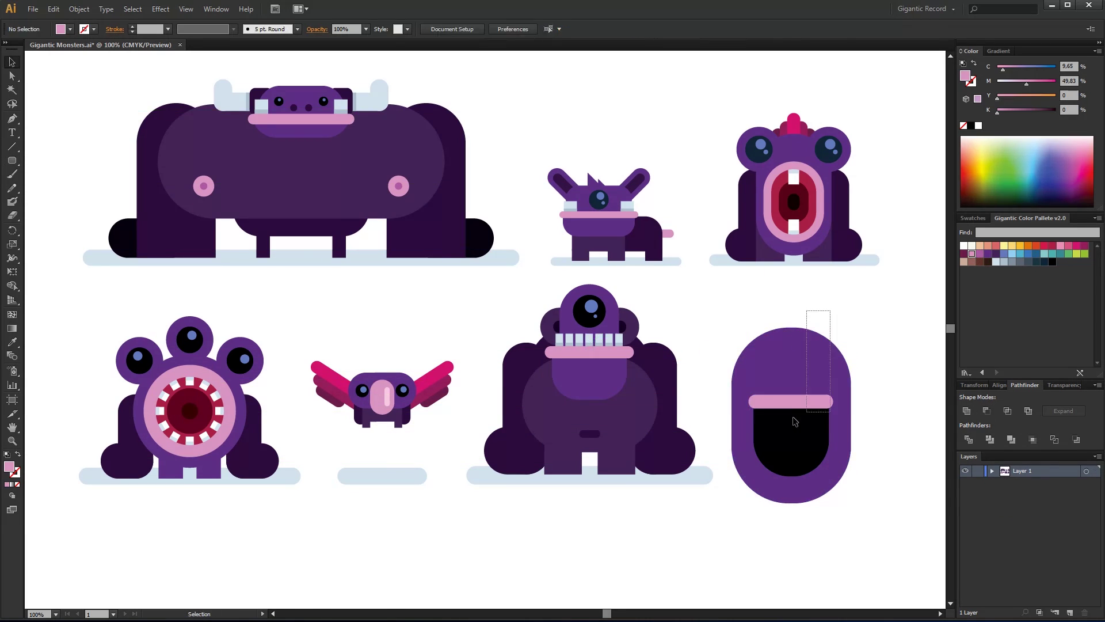
- Add a rectangular white tooth at the mouth's top-left
{"action": "key", "text": "shift+F7"}
{"action": "key", "text": "m"}
{"action": "left_click_drag", "start_coordinate": [761, 404], "coordinate": [772, 423]}
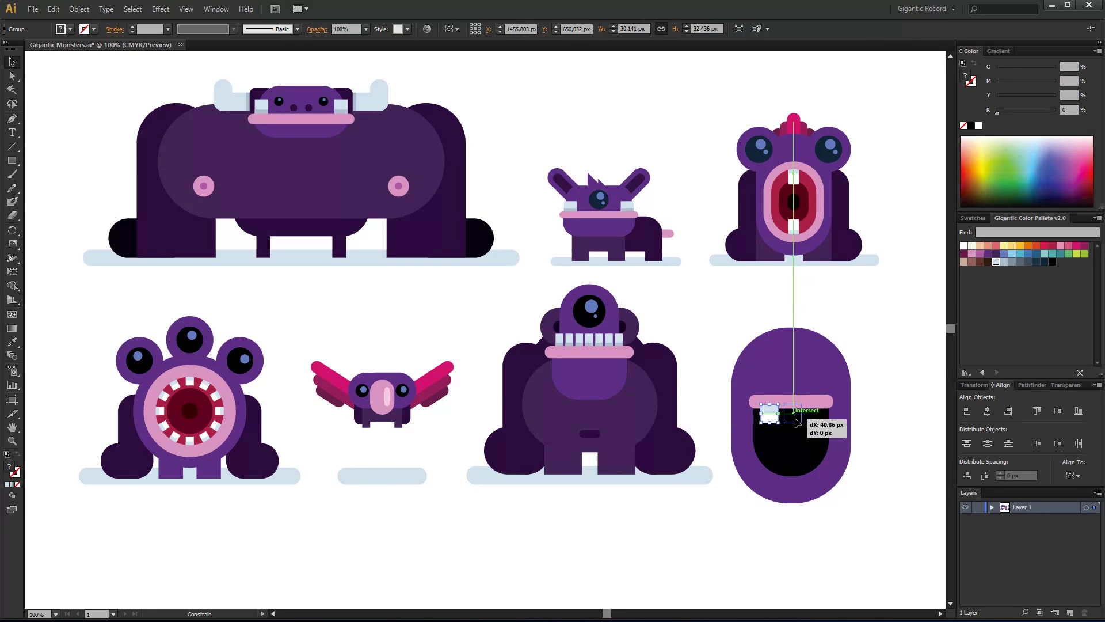
{"action": "right_click", "coordinate": [822, 393]}
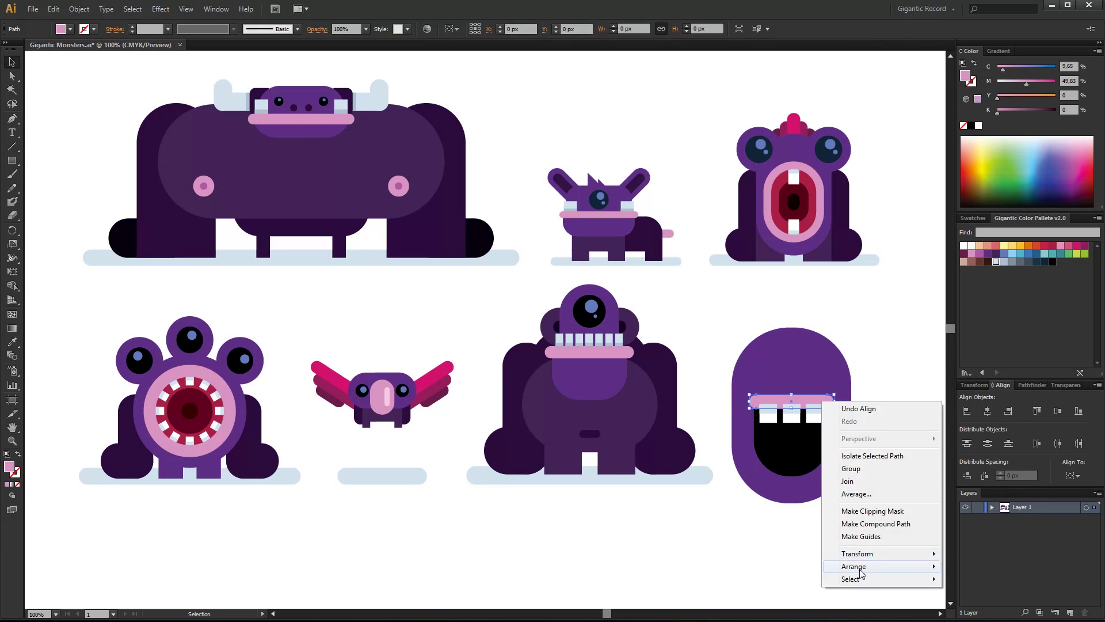
- Build a magenta tongue divided by a horizontal pill, grouped, with a darker stripe
{"action": "left_click_drag", "start_coordinate": [717, 424], "coordinate": [762, 517]}
{"action": "left_click", "coordinate": [1077, 246]}
{"action": "left_click_drag", "start_coordinate": [770, 432], "coordinate": [901, 464]}
{"action": "mouse_move", "coordinate": [797, 437]}
{"action": "left_mouse_down"}
{"action": "mouse_move", "coordinate": [754, 472]}
{"action": "mouse_move", "coordinate": [800, 461]}
{"action": "left_mouse_up"}
{"action": "left_click", "coordinate": [969, 439]}
{"action": "right_click", "coordinate": [787, 485]}
{"action": "left_click", "coordinate": [828, 552]}
{"action": "left_click", "coordinate": [796, 471]}
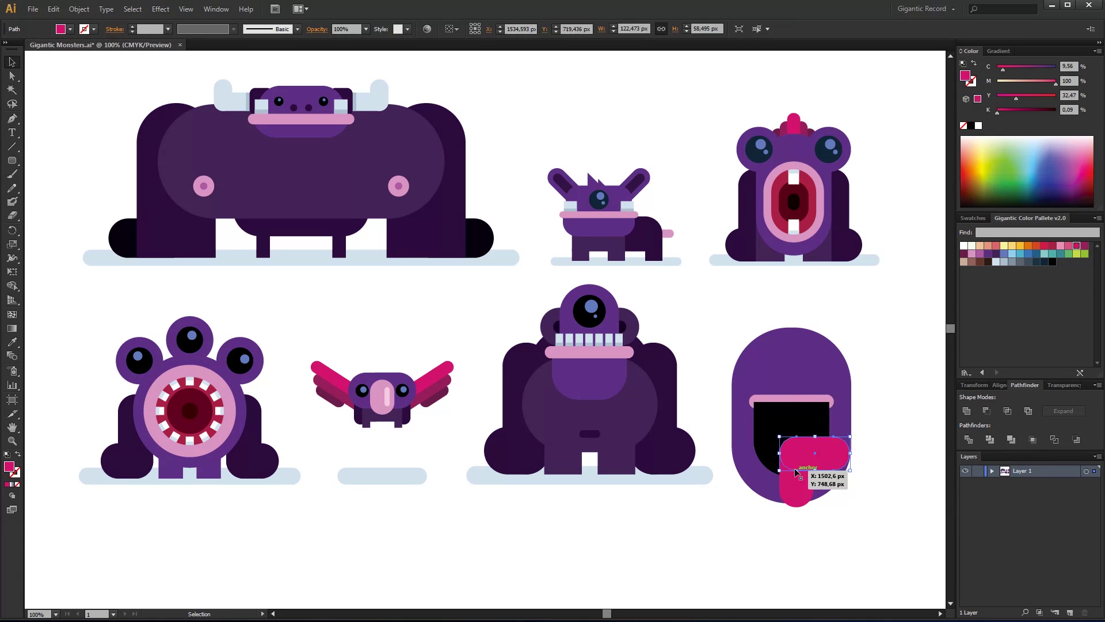
{"action": "left_click", "coordinate": [797, 496]}
{"action": "key", "text": "ctrl+z"}
{"action": "key", "text": "ctrl+z"}
{"action": "key", "text": "ctrl+shift+z"}
{"action": "left_click_drag", "start_coordinate": [793, 448], "coordinate": [839, 458]}
- Draw a black circle eye above the mouth
{"action": "left_click", "coordinate": [1085, 245]}
{"action": "key", "text": "l"}
{"action": "left_click_drag", "start_coordinate": [782, 369], "coordinate": [805, 395]}
{"action": "key", "text": "v"}
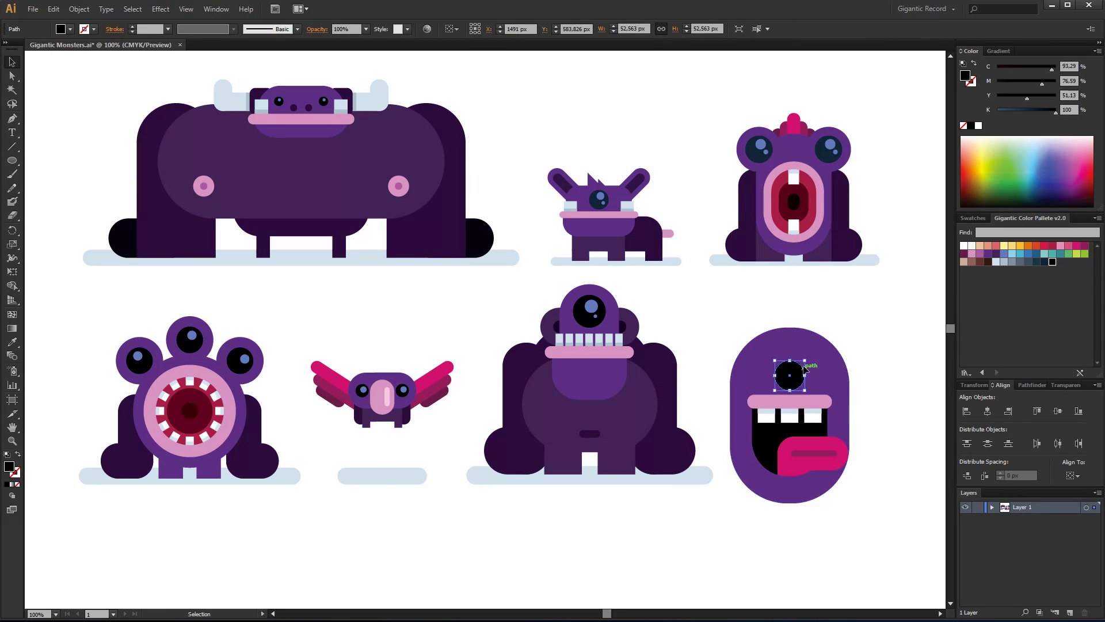
- Copy the eye circle to the head top, colour it pink, and send it behind the head
{"action": "key", "text": "a"}
{"action": "left_click", "coordinate": [789, 393]}
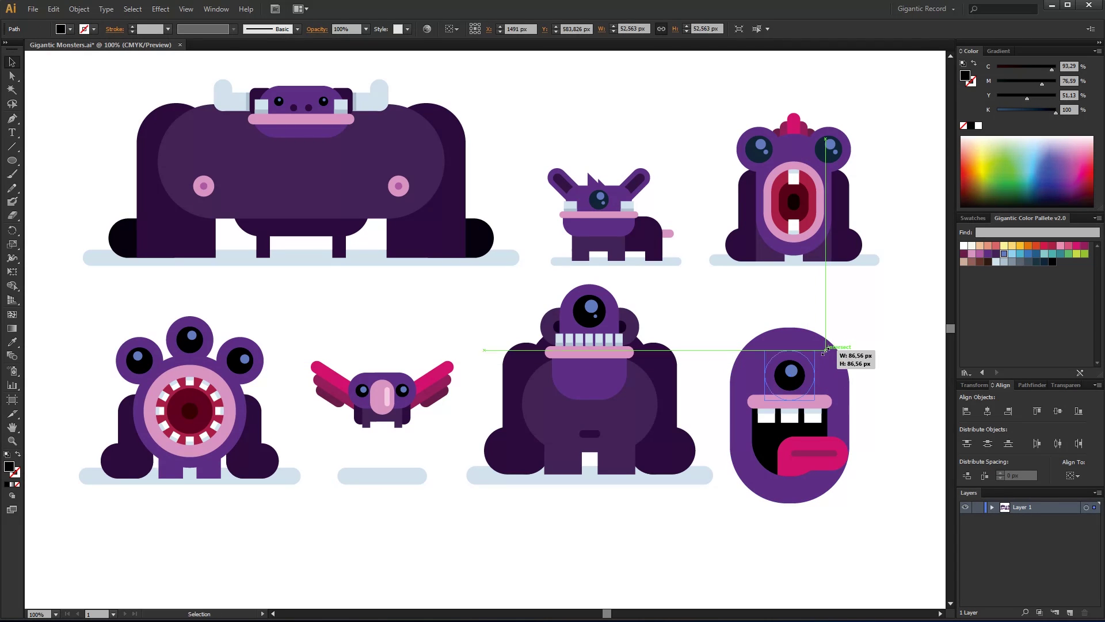
{"action": "left_click_drag", "start_coordinate": [812, 348], "coordinate": [815, 304]}
{"action": "left_click", "coordinate": [1079, 248]}
{"action": "key", "text": "ctrl+shift+bracketleft"}
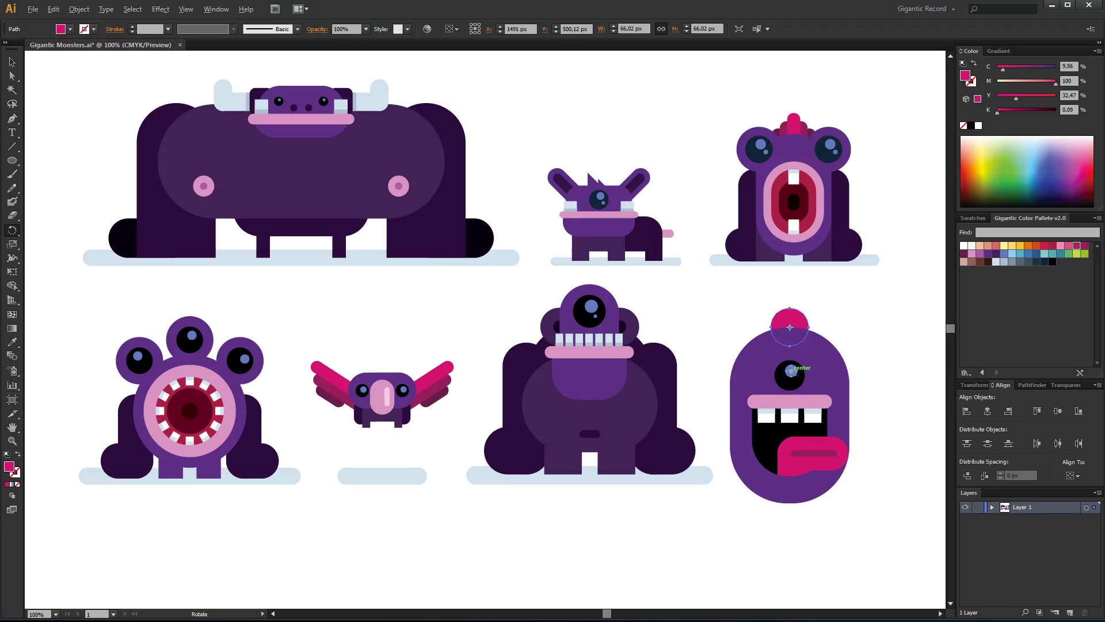
- Repeat rotated copies of the pink circle around the eye into a crest, then group the monster
{"action": "left_click", "coordinate": [791, 372], "text": "alt"}
{"action": "type", "text": "0"}
{"action": "left_click", "coordinate": [836, 455]}
{"action": "key", "text": "ctrl+d"}
{"action": "key", "text": "ctrl+d"}
{"action": "key", "text": "ctrl+d"}
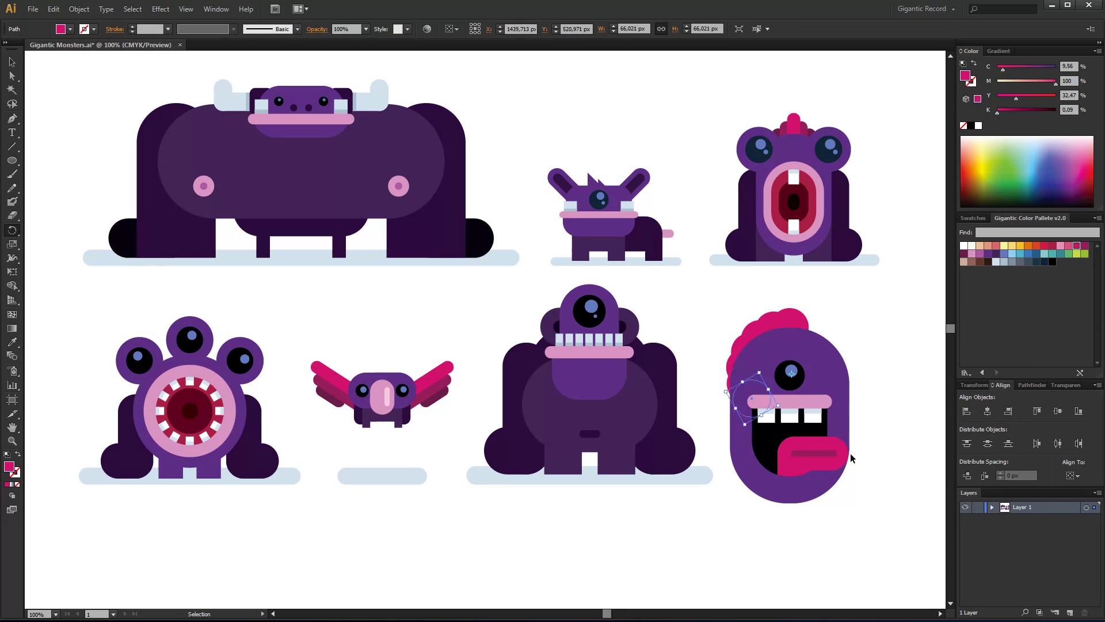
{"action": "key", "text": "ctrl+g"}
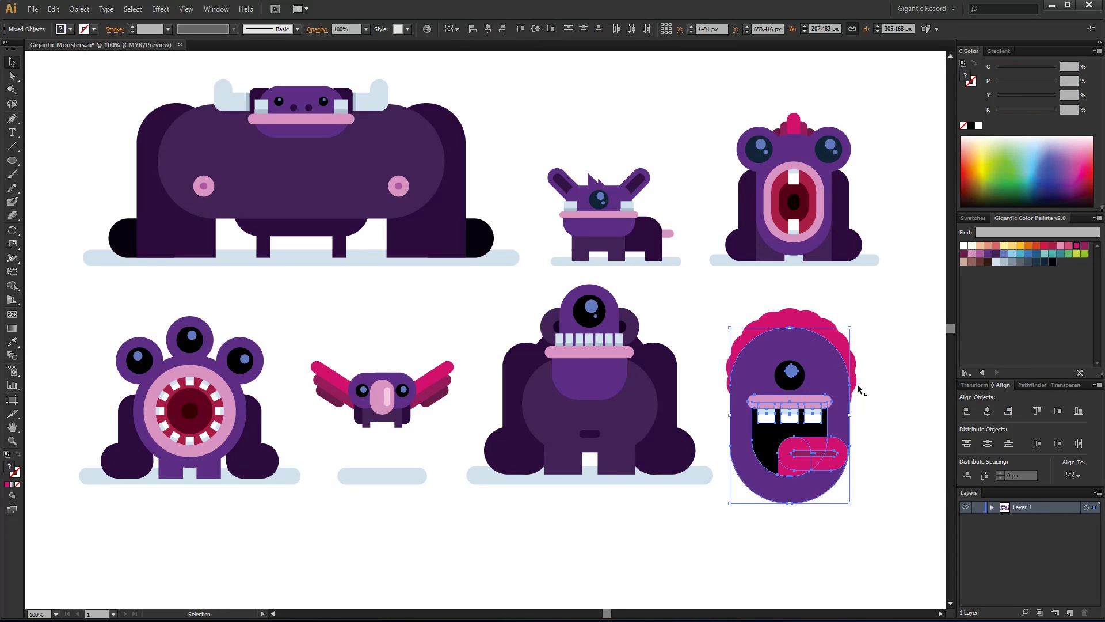
{"action": "left_click", "coordinate": [863, 321]}
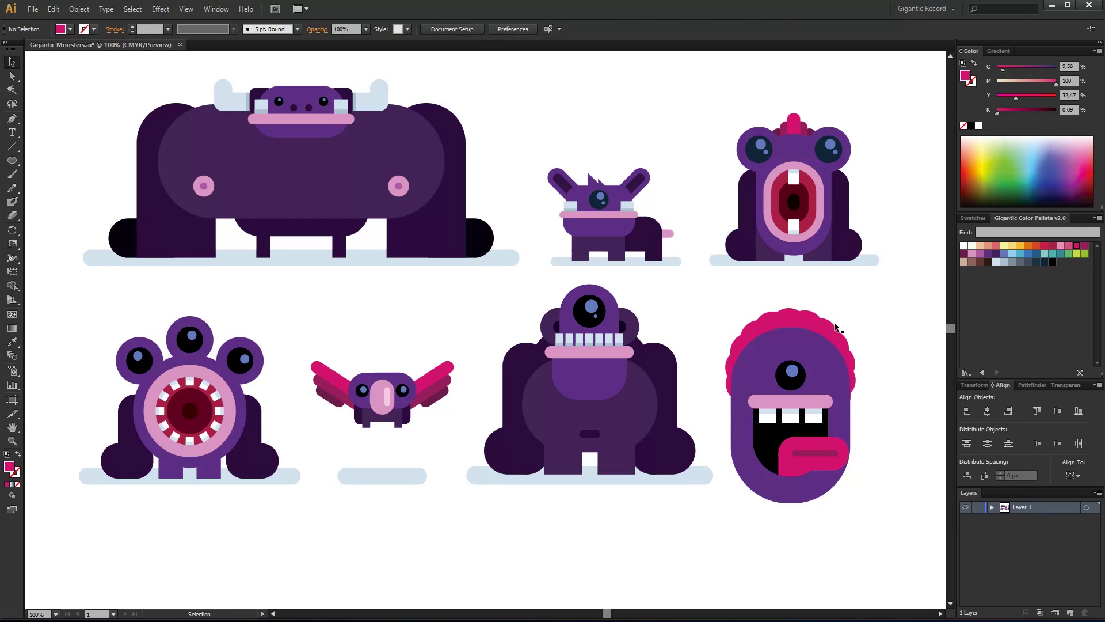
- Draw a rectangle leg and give it the dark purple colour with the eyedropper
{"action": "key", "text": "m"}
{"action": "mouse_move", "coordinate": [731, 438]}
{"action": "left_mouse_down"}
{"action": "mouse_move", "coordinate": [774, 516]}
{"action": "mouse_move", "coordinate": [833, 510]}
{"action": "left_mouse_up"}
{"action": "key", "text": "i"}
{"action": "left_click", "coordinate": [768, 242]}
{"action": "key", "text": "v"}
- Copy the top-right monster's legs group onto the pill monster, behind the body
{"action": "double_click", "coordinate": [852, 253]}
{"action": "key", "text": "ctrl+c"}
{"action": "key", "text": "Escape"}
{"action": "key", "text": "ctrl+v"}
{"action": "left_click_drag", "start_coordinate": [518, 327], "coordinate": [847, 429]}
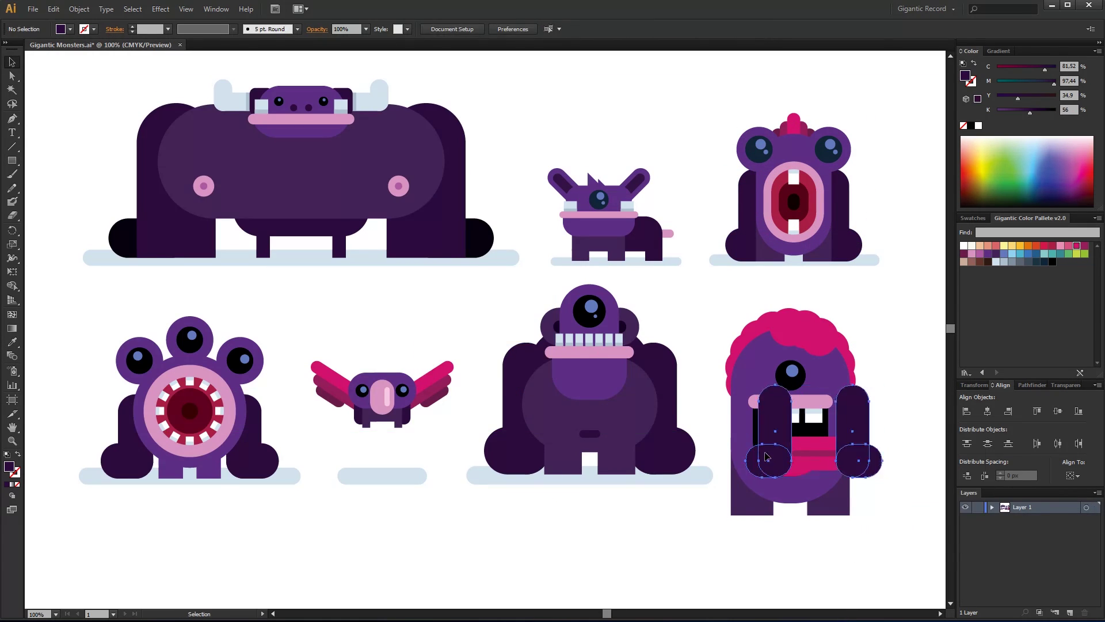
{"action": "right_click", "coordinate": [794, 382]}
{"action": "left_click", "coordinate": [910, 467]}
{"action": "left_click", "coordinate": [708, 532]}
- Shrink the monster to about 60% and add a pale shadow bar behind it
{"action": "left_click_drag", "start_coordinate": [708, 533], "coordinate": [819, 529]}
{"action": "left_click", "coordinate": [884, 538]}
{"action": "mouse_move", "coordinate": [884, 538]}
{"action": "left_mouse_down"}
{"action": "mouse_move", "coordinate": [856, 291]}
{"action": "mouse_move", "coordinate": [851, 352]}
{"action": "left_mouse_up"}
{"action": "left_click_drag", "start_coordinate": [739, 470], "coordinate": [843, 484]}
{"action": "left_click", "coordinate": [996, 261]}
{"action": "right_click", "coordinate": [778, 478]}
{"action": "left_click", "coordinate": [934, 495]}
- Resize the whole pill monster to fit the bottom row
{"action": "left_click", "coordinate": [795, 403]}
{"action": "left_click_drag", "start_coordinate": [735, 345], "coordinate": [745, 329]}
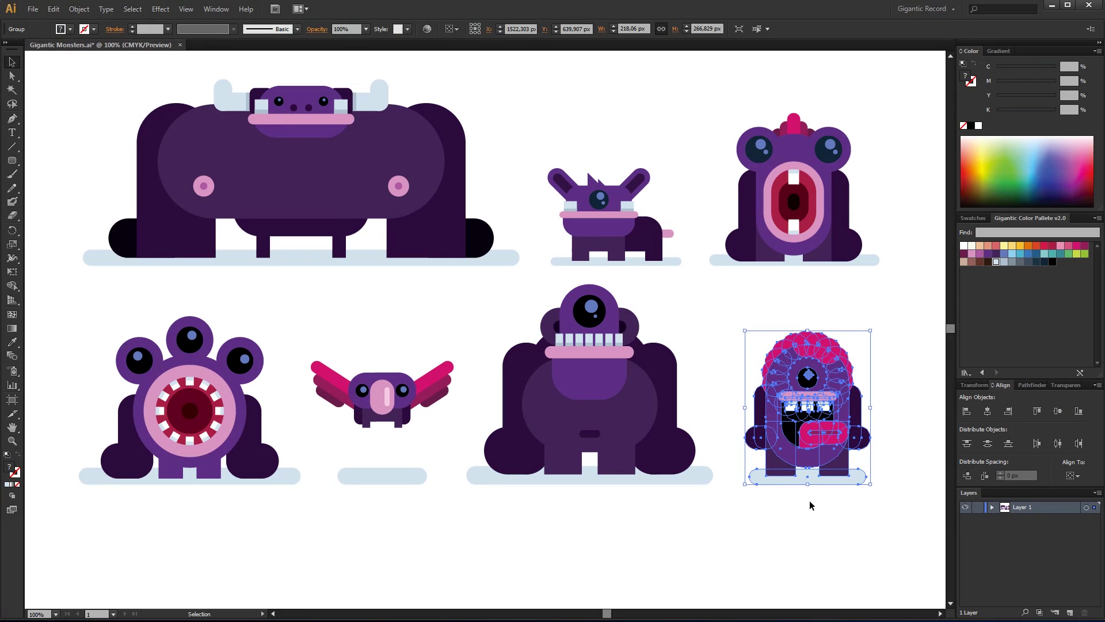
{"action": "left_click", "coordinate": [809, 504]}
{"action": "left_click_drag", "start_coordinate": [641, 506], "coordinate": [657, 528]}
{"action": "left_click", "coordinate": [12, 62]}
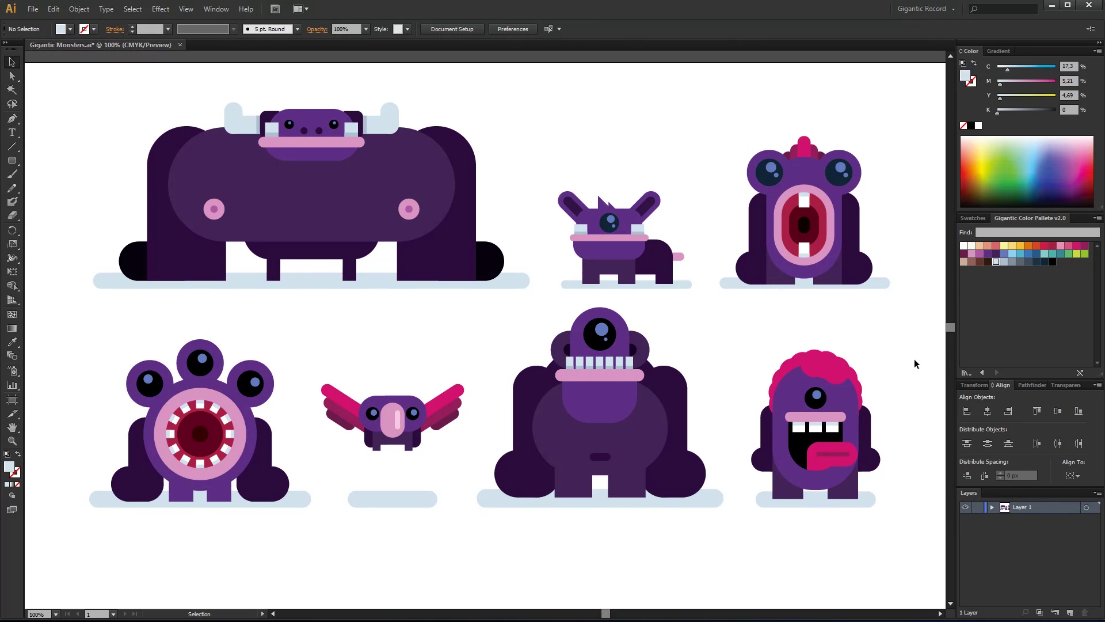